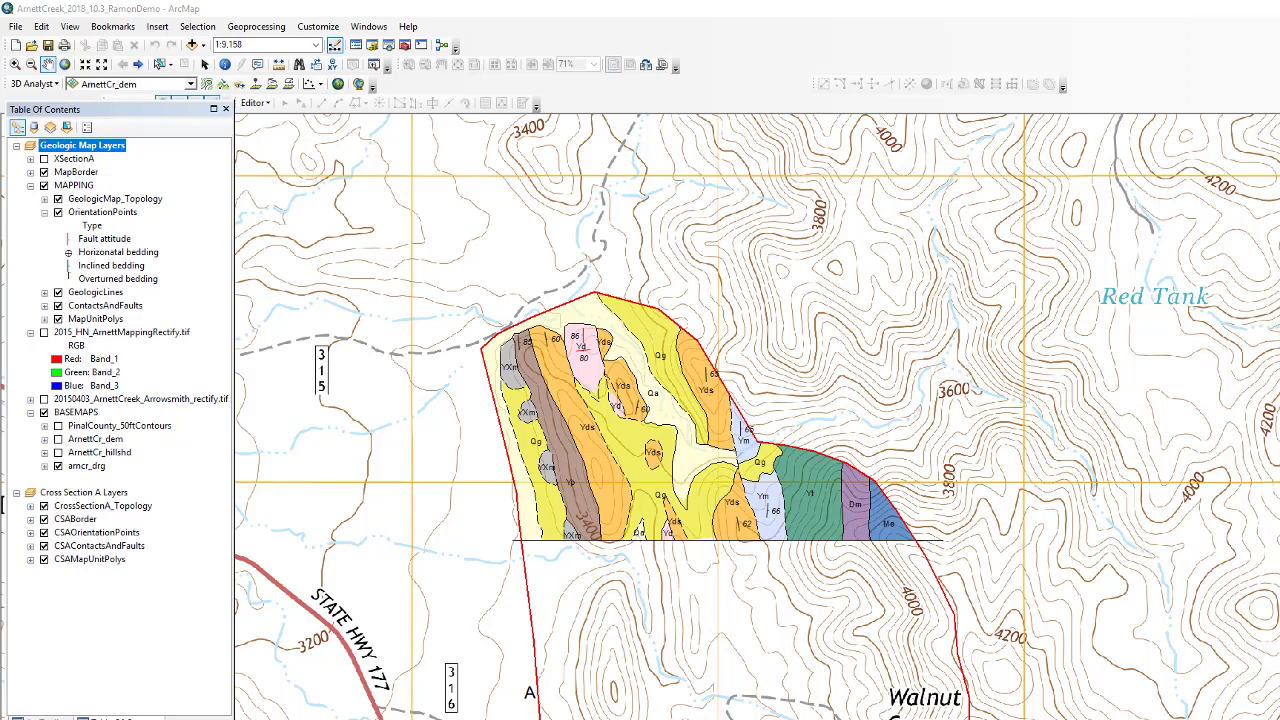
Add the Cross Section Tools 10.2.tbx toolbox from the downloaded Cross-Section-master files in arnettcreekmappinggis_2018 to ArcToolbox
left_click(405, 45)
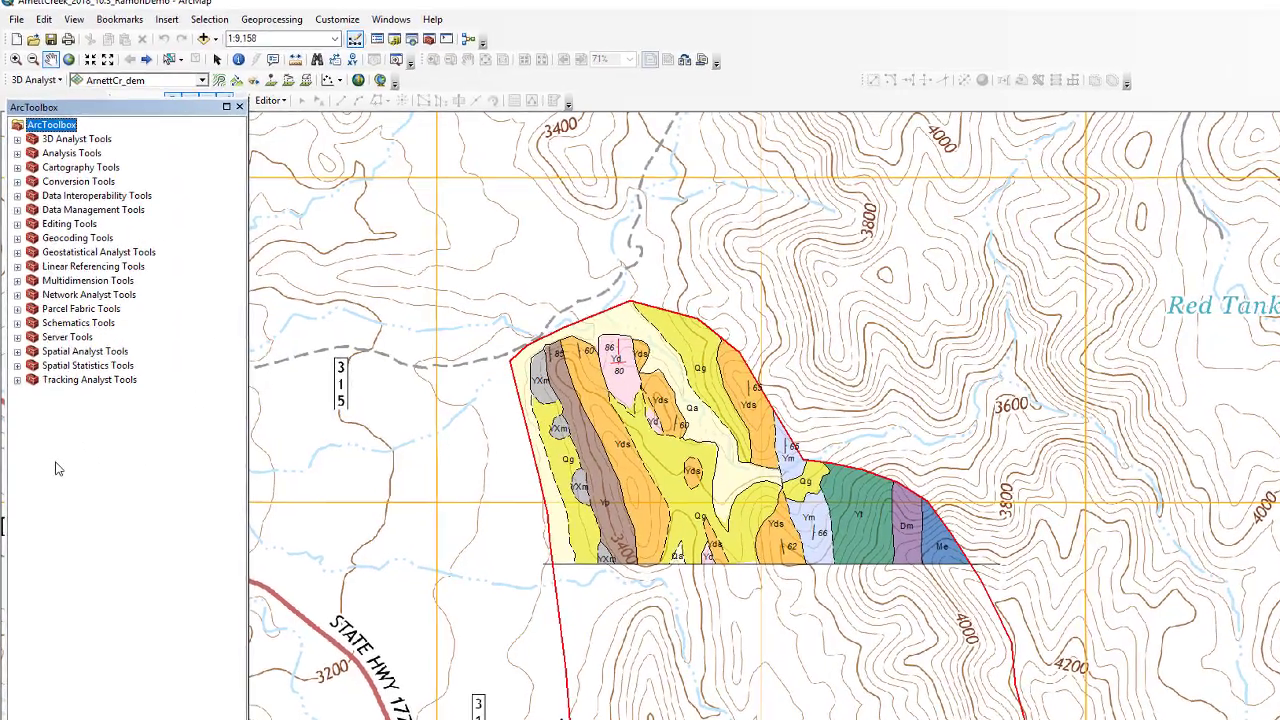
right_click(52, 447)
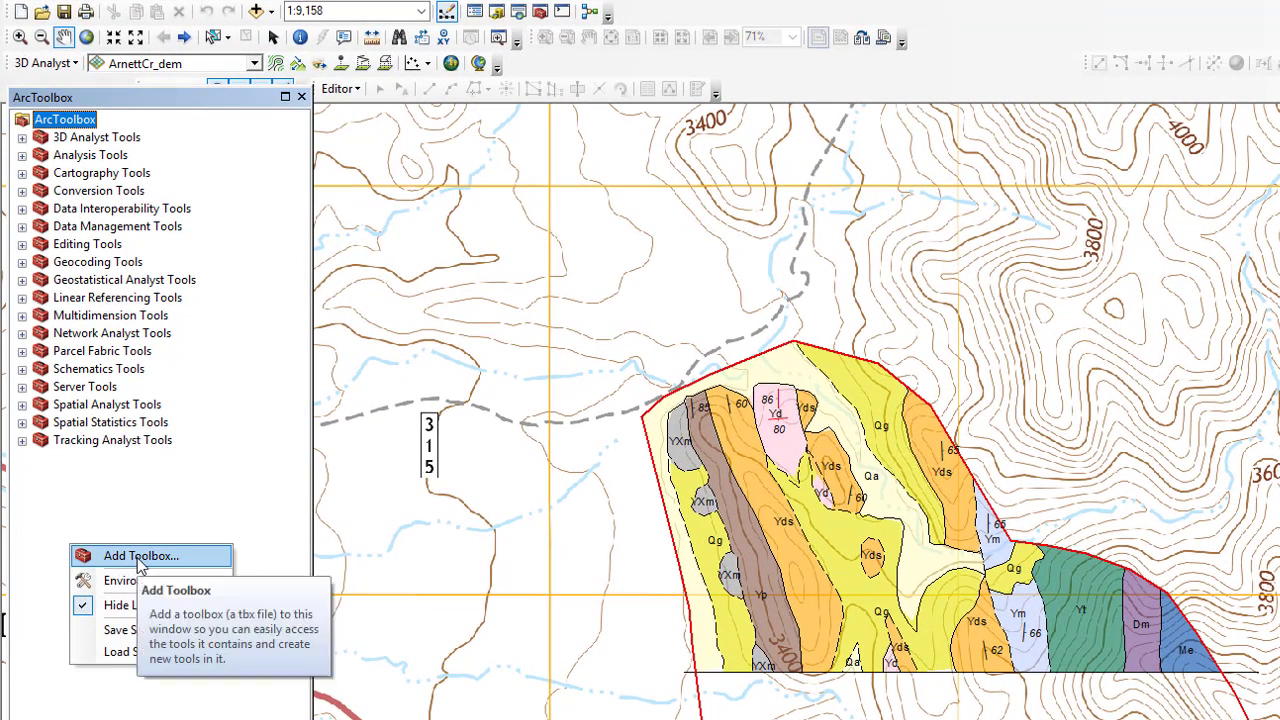
left_click(140, 556)
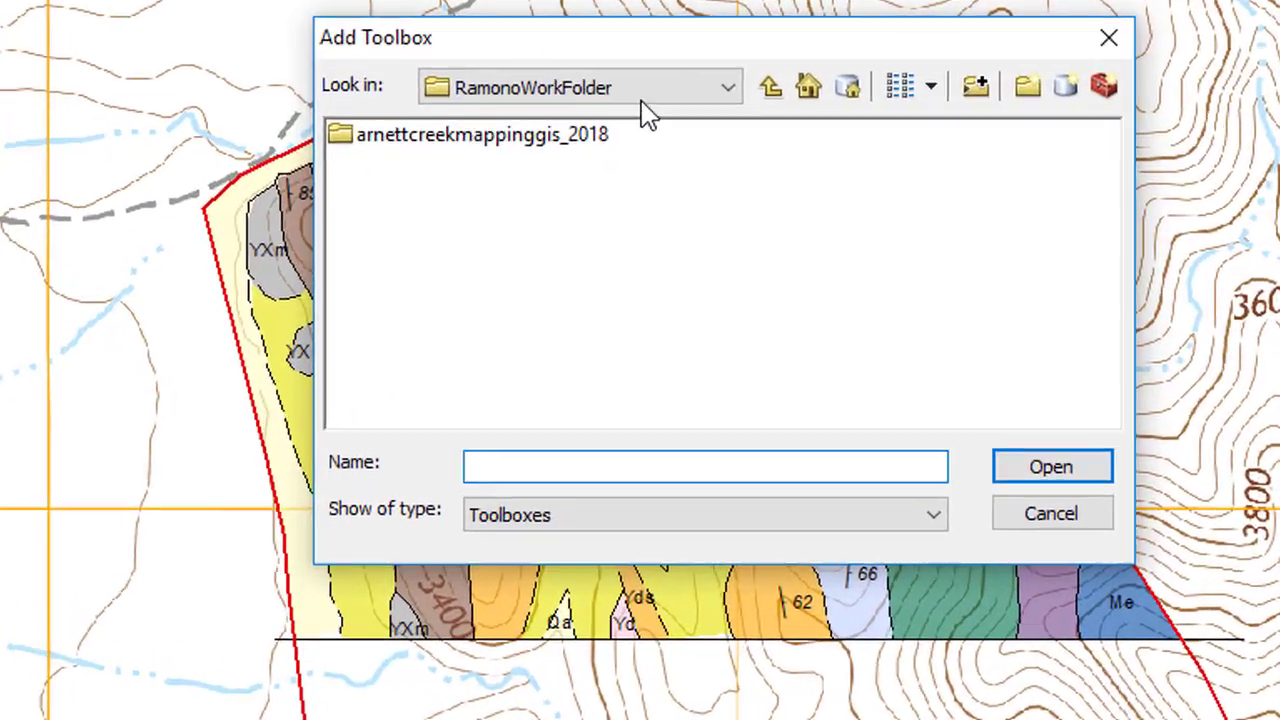
double_click(460, 137)
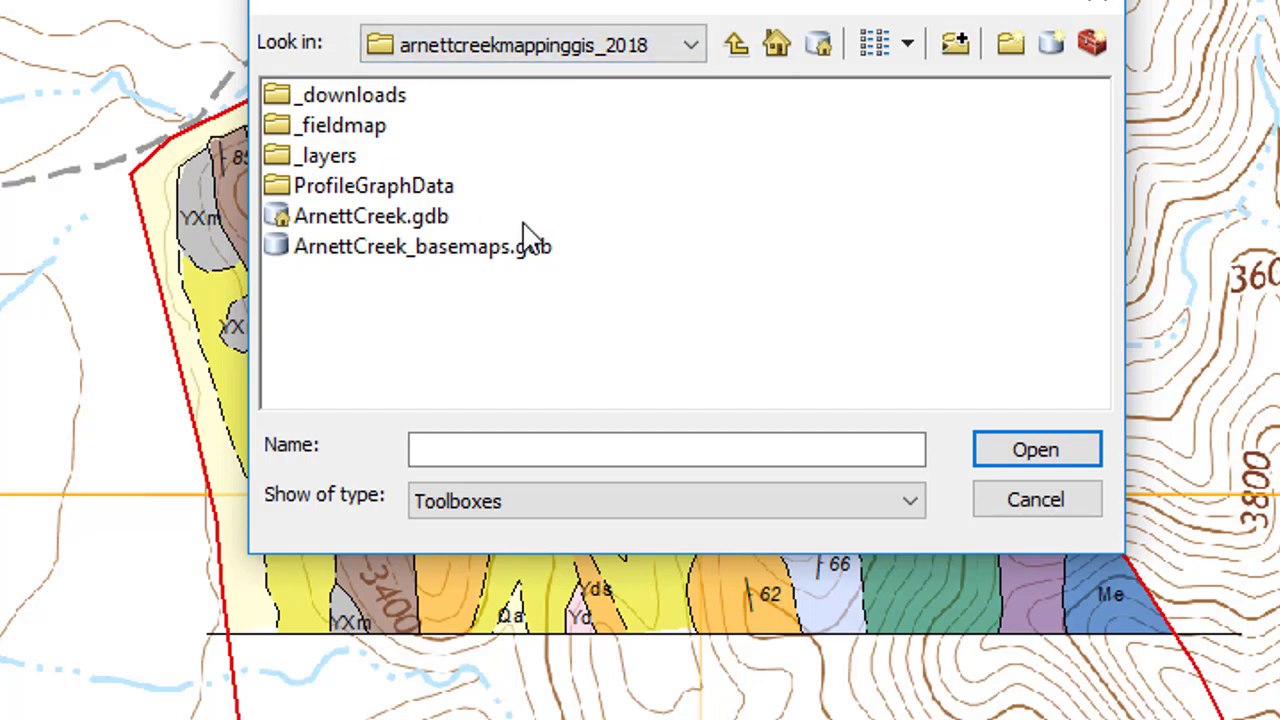
left_click(322, 100)
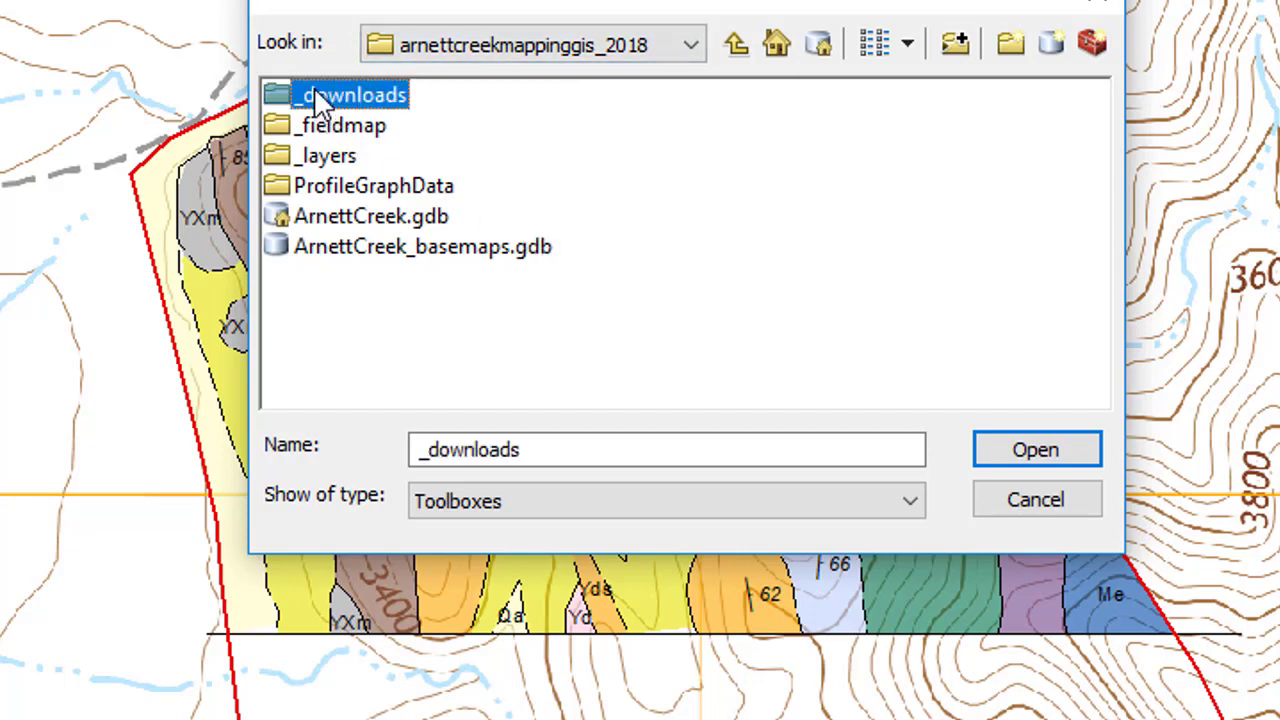
double_click(322, 100)
double_click(290, 97)
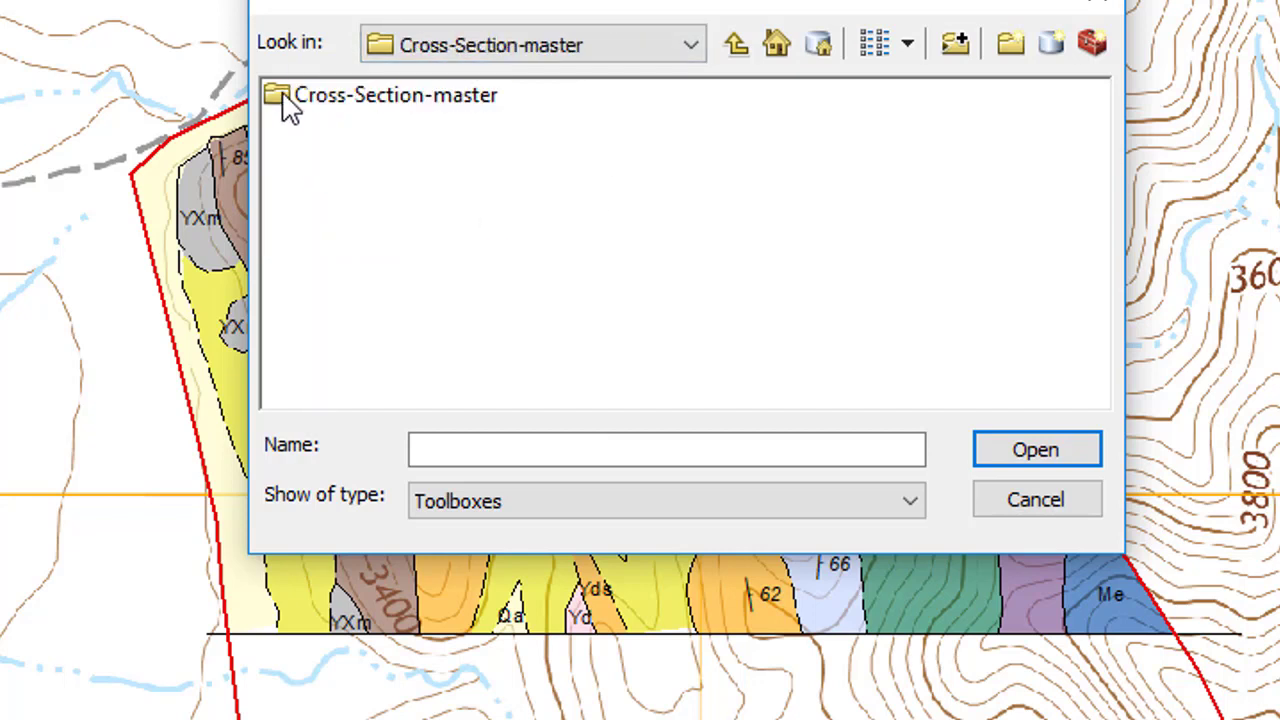
double_click(290, 97)
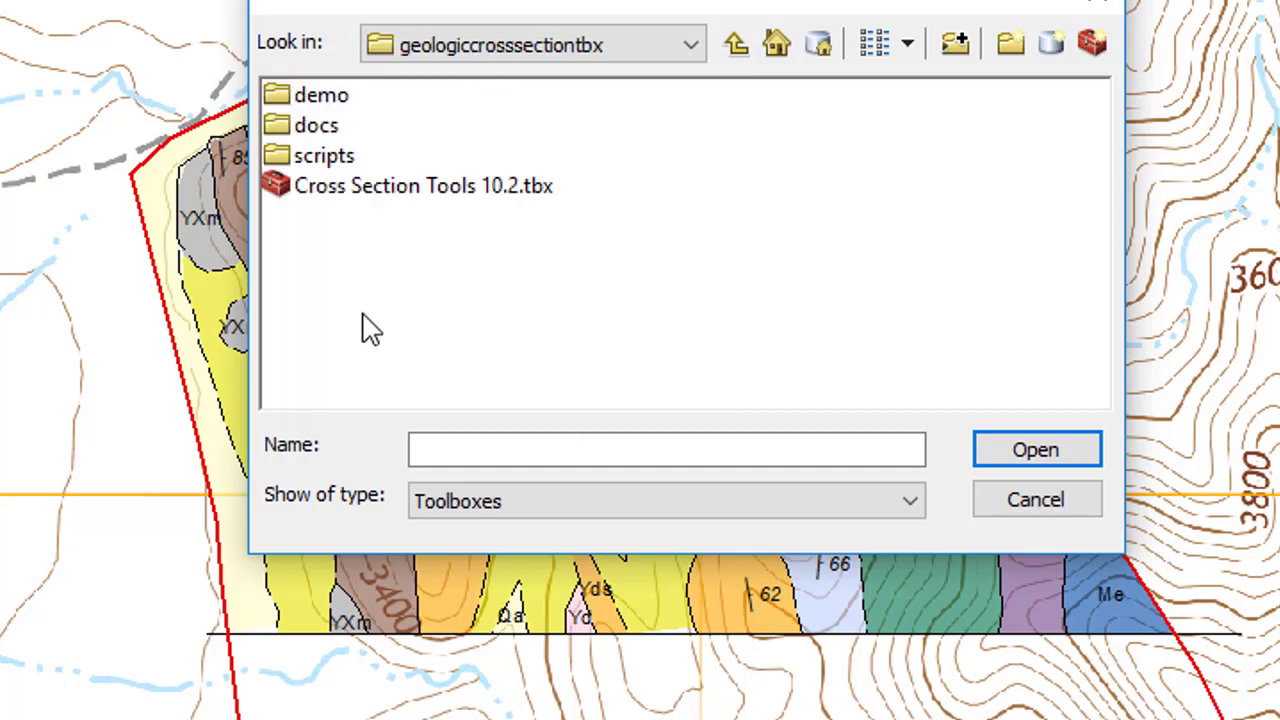
left_click(300, 188)
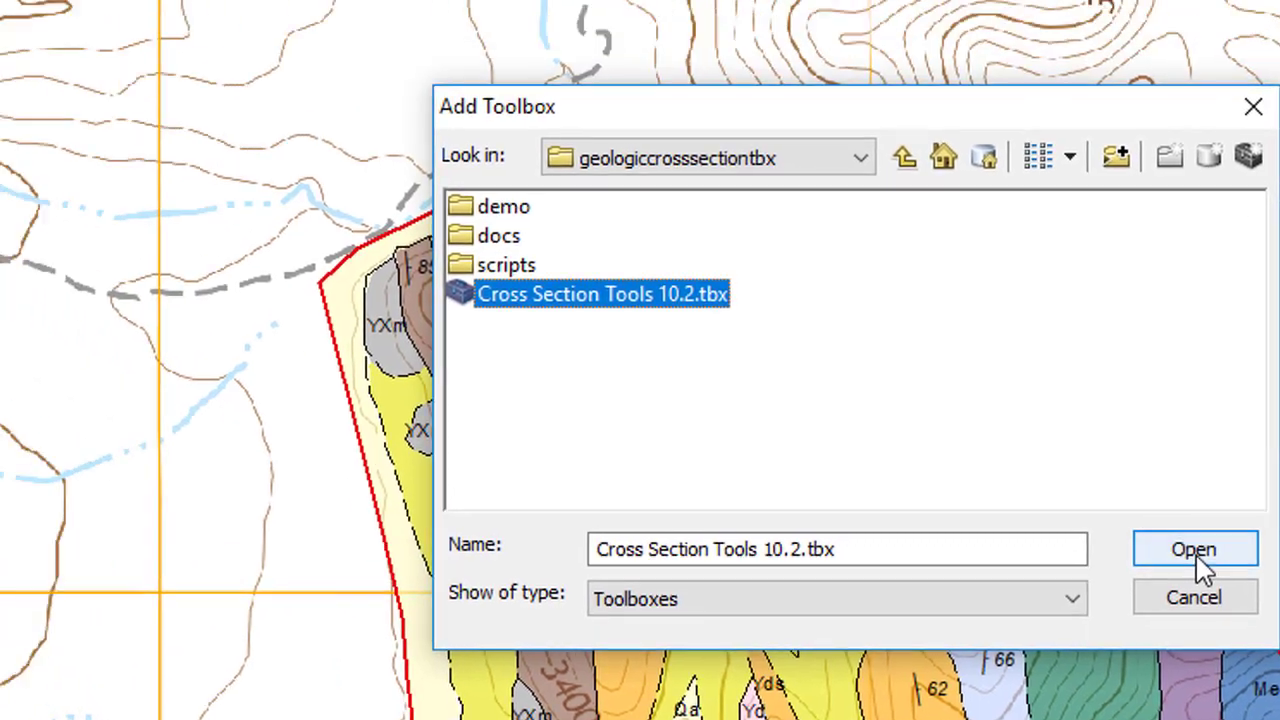
left_click(1050, 455)
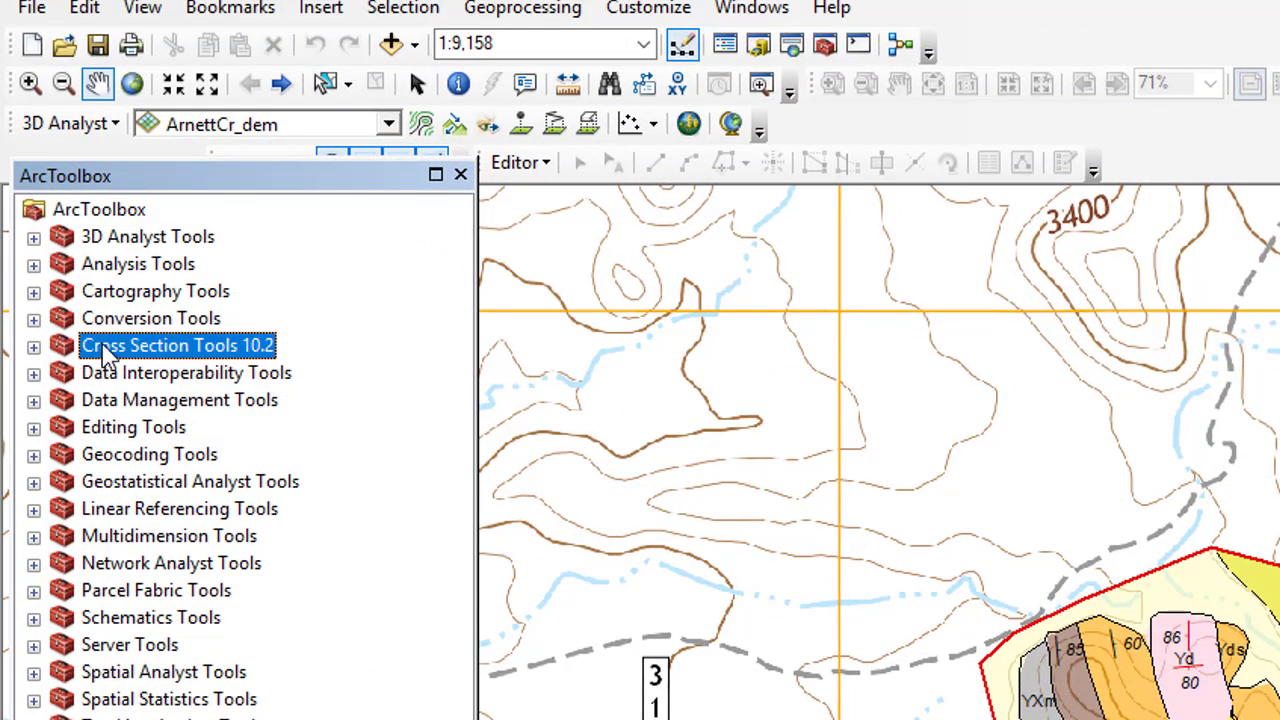
left_click(33, 346)
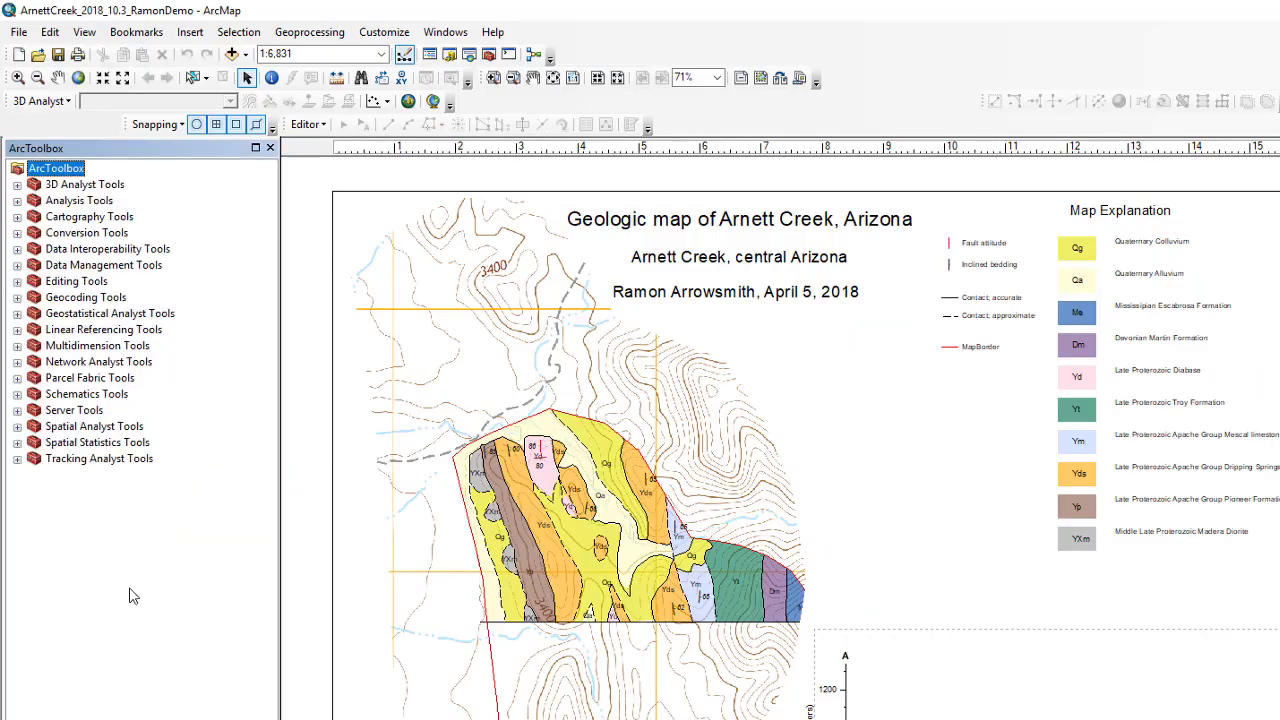
With the layout displayed, load Cross Section Tools 10.2.tbx from the geologiccrosssectiontbx folder into ArcToolbox
right_click(128, 596)
left_click(165, 597)
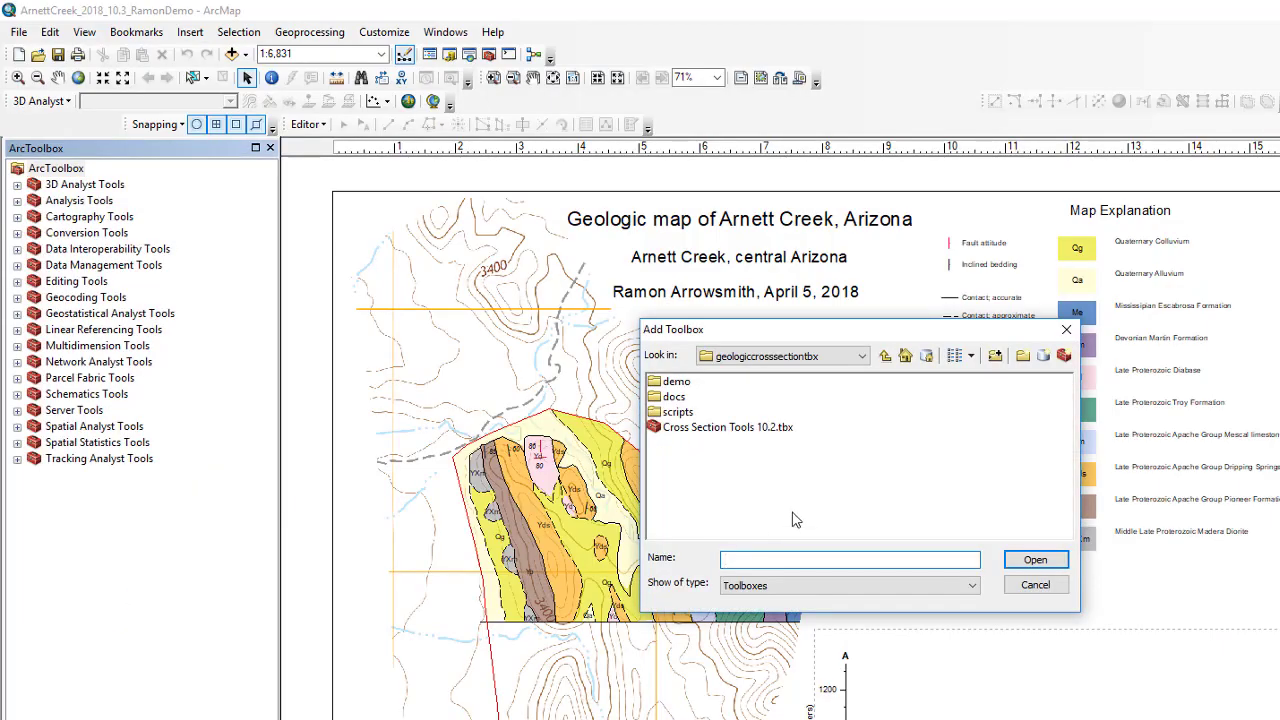
left_click(793, 432)
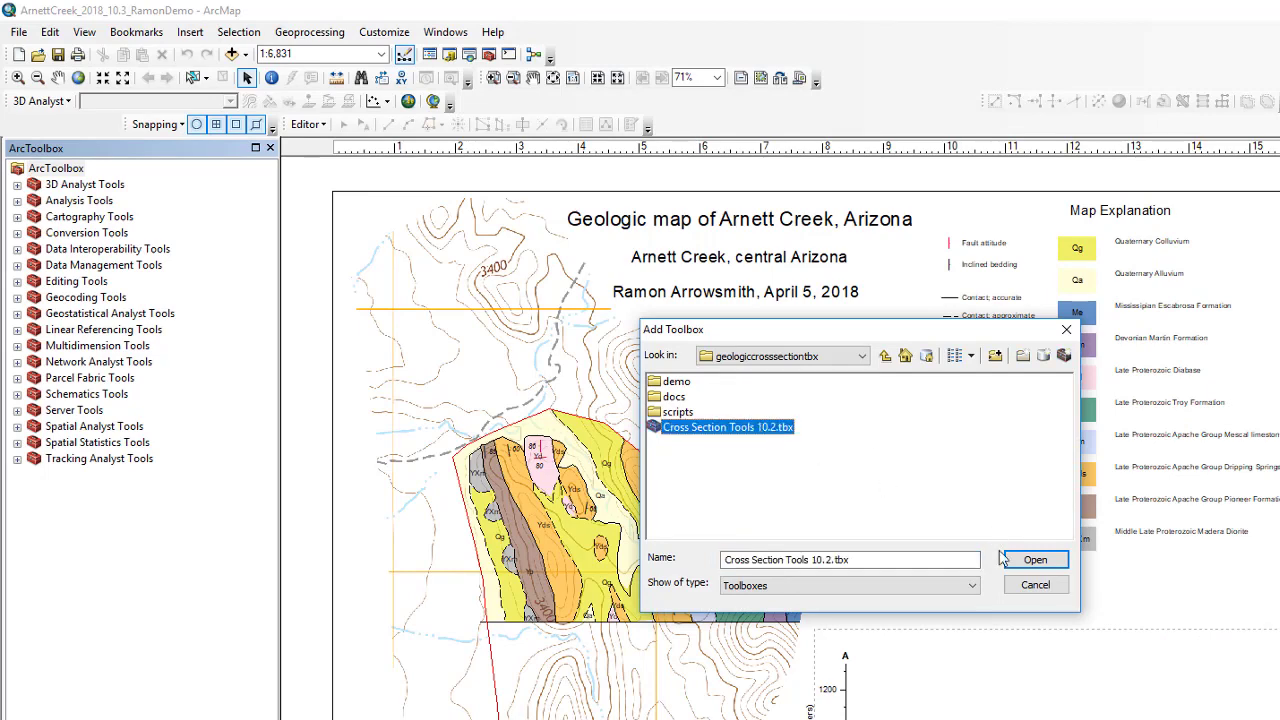
left_click(1035, 560)
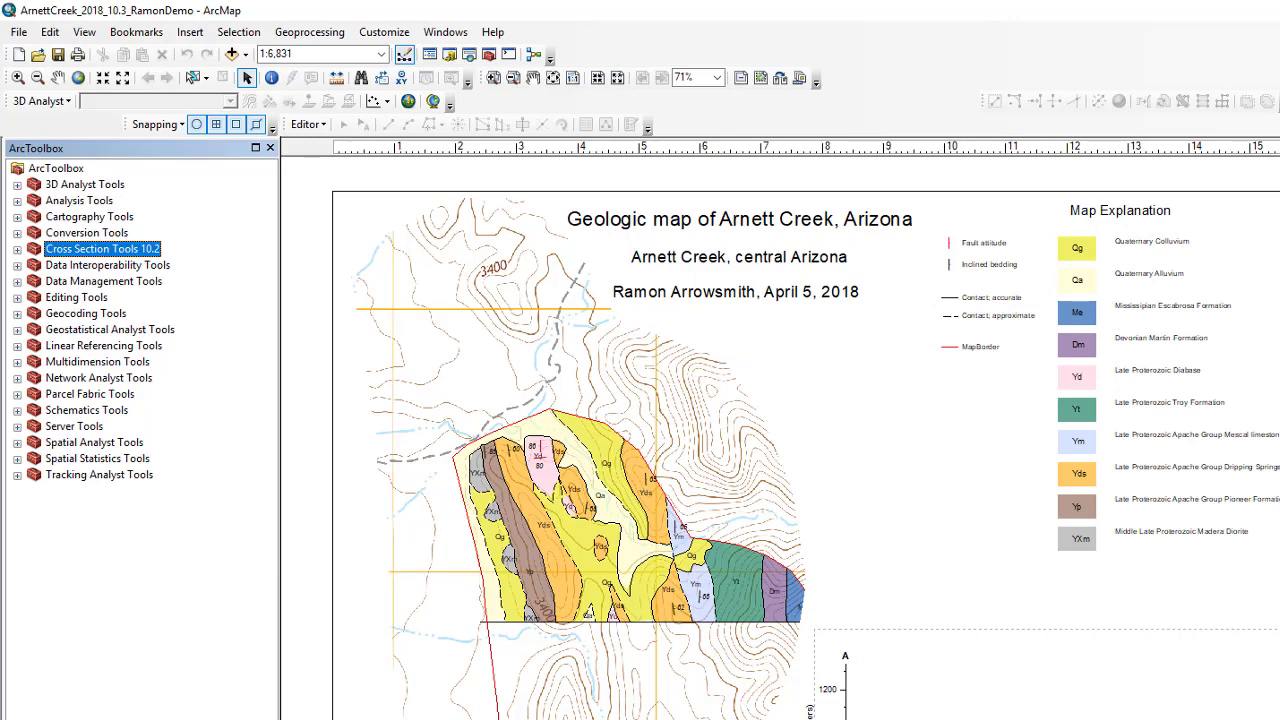
Switch from the page layout to the data view and activate the Geologic Map Layers data frame
left_click(290, 718)
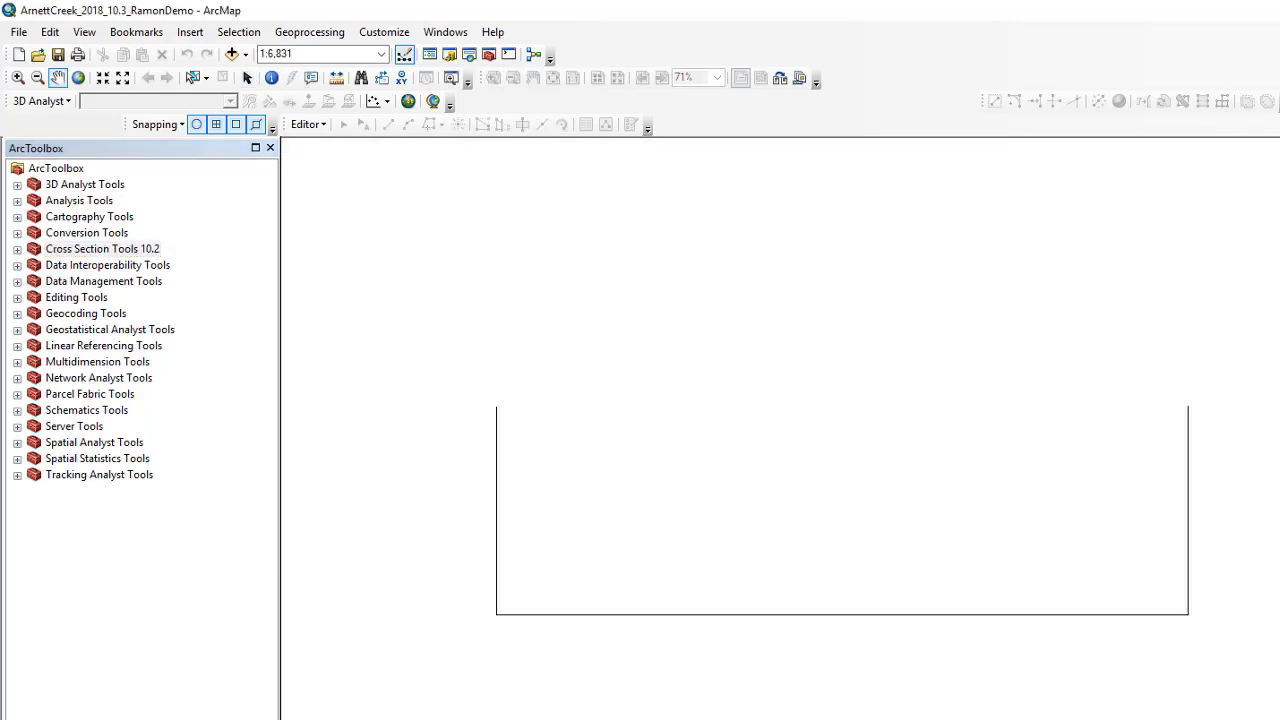
left_click(112, 703)
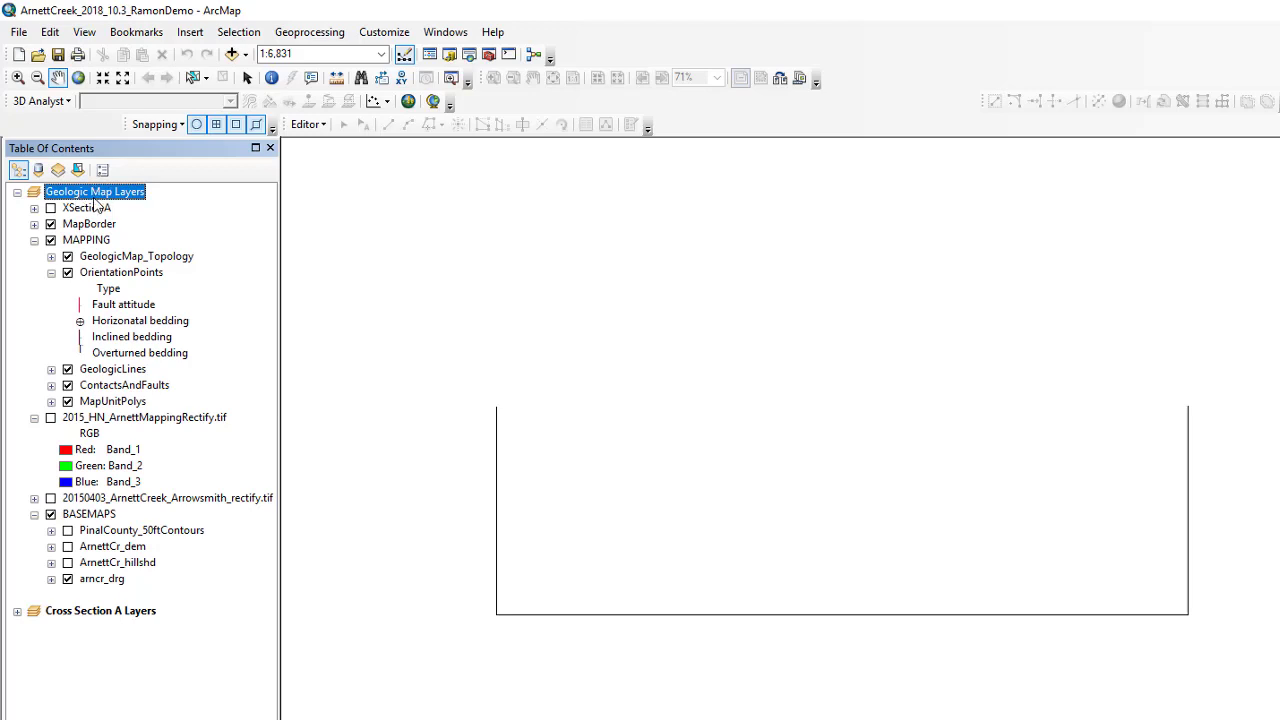
right_click(95, 205)
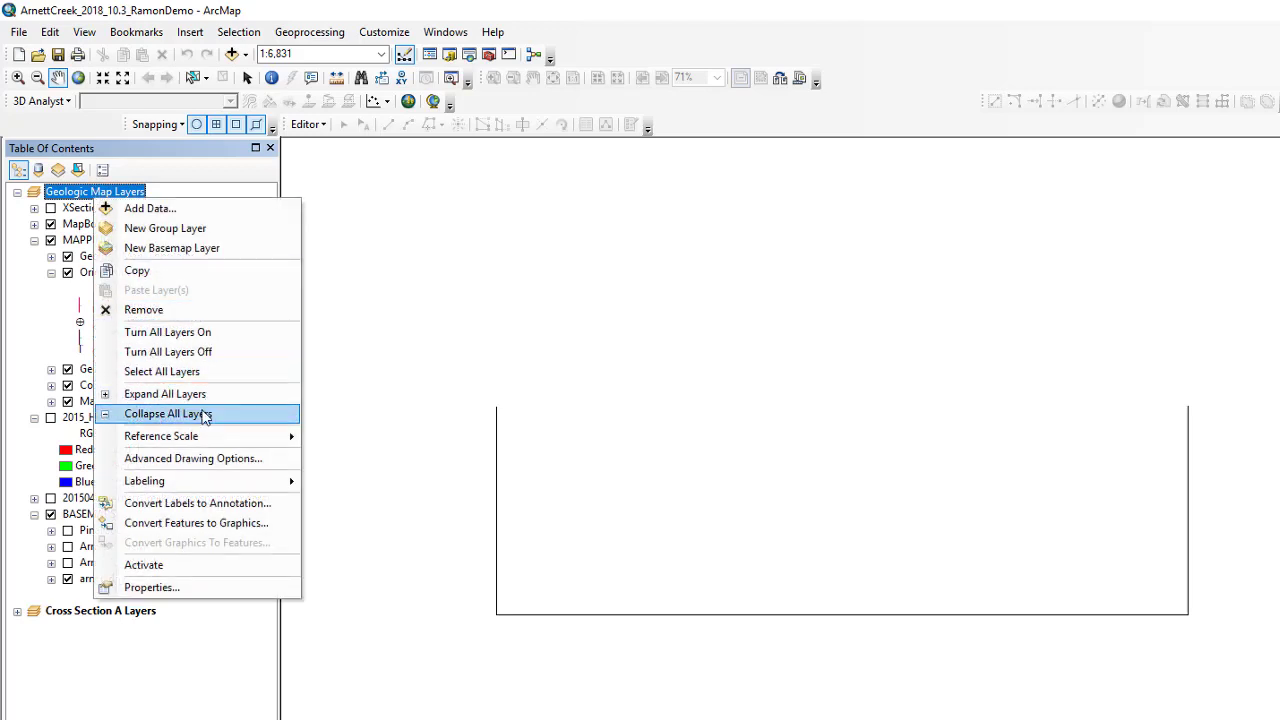
left_click(143, 566)
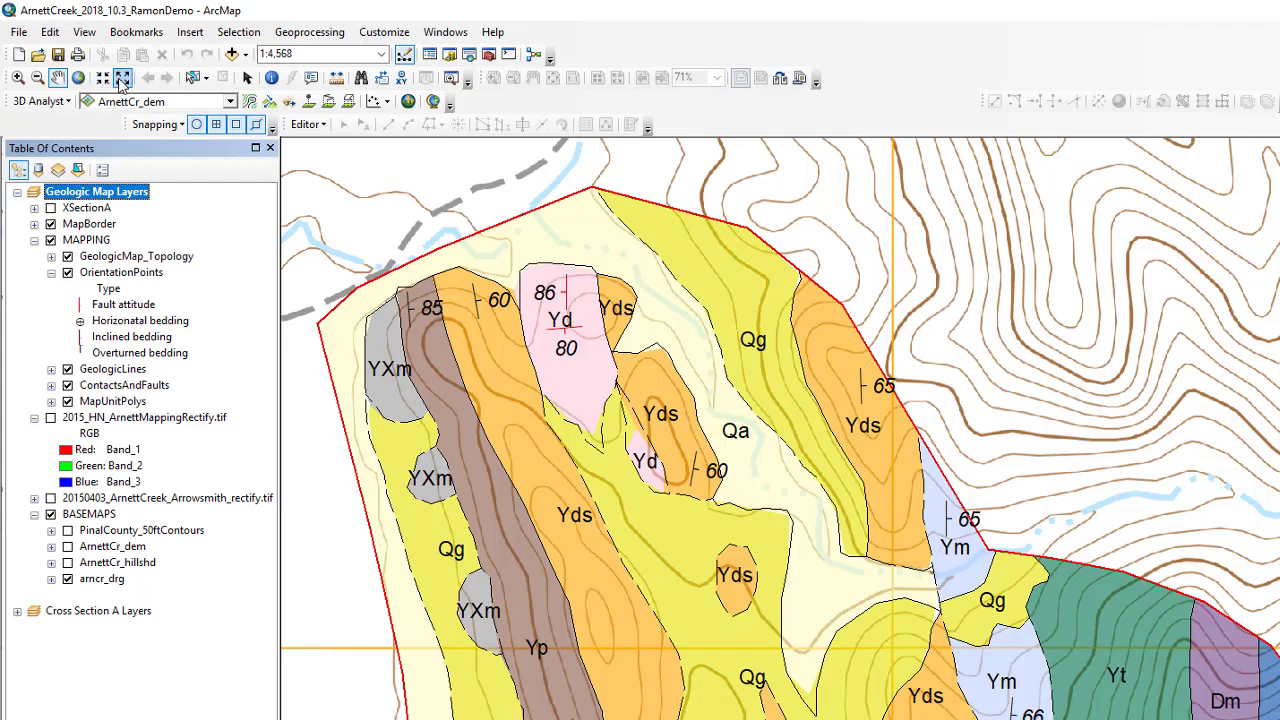
Turn on the XSectionA layer and bring the full A–A' section line into view below the mapped units
left_click(121, 80)
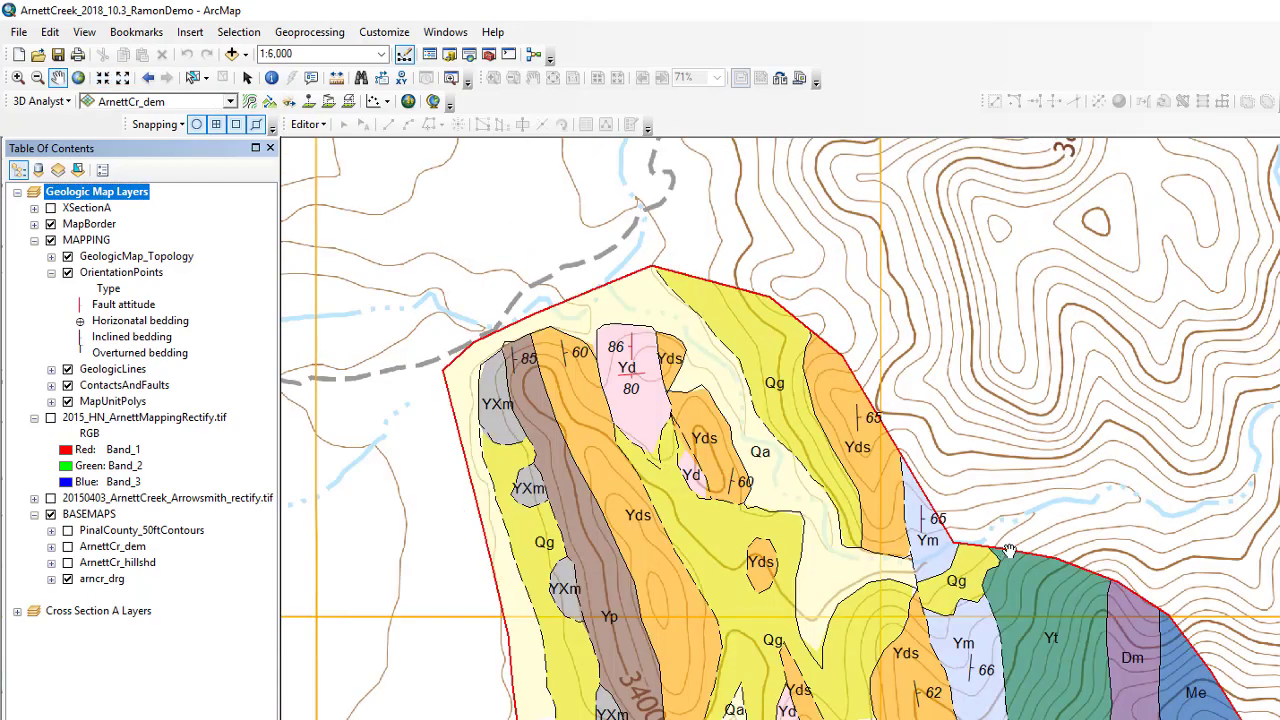
mouse_move(1050, 524)
left_mouse_down()
mouse_move(966, 327)
mouse_move(964, 252)
left_mouse_up()
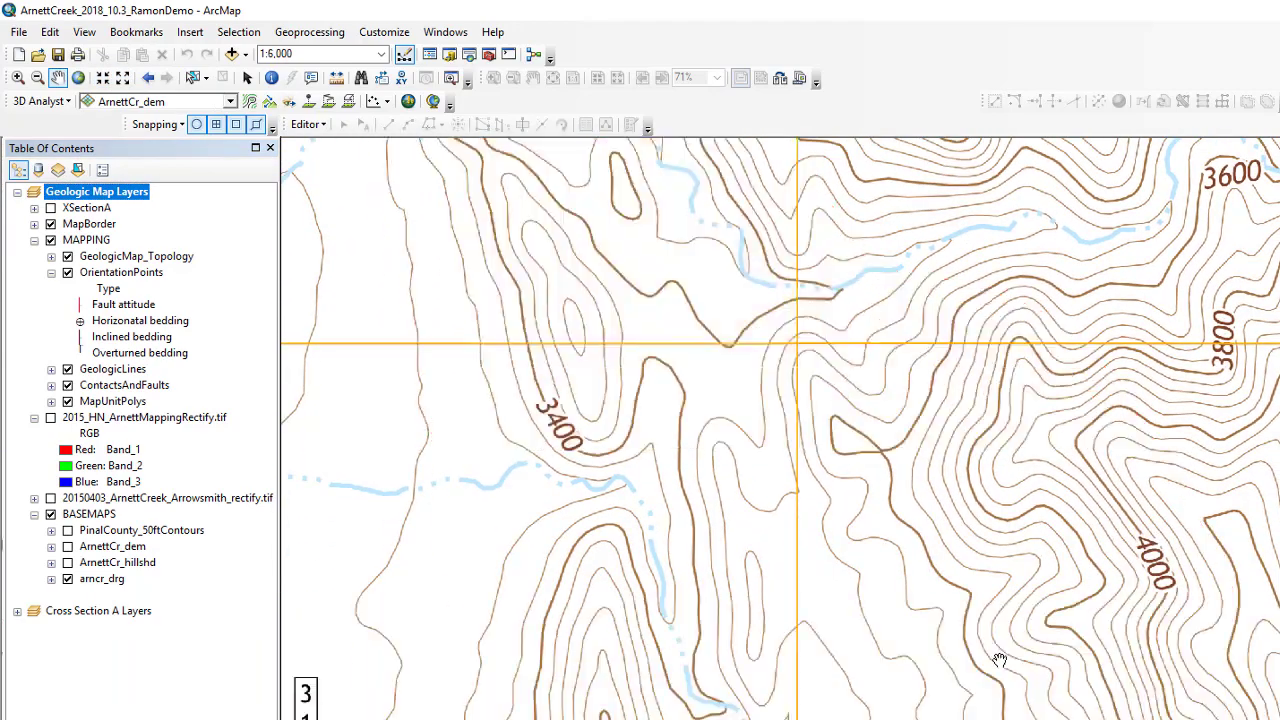
left_click(51, 208)
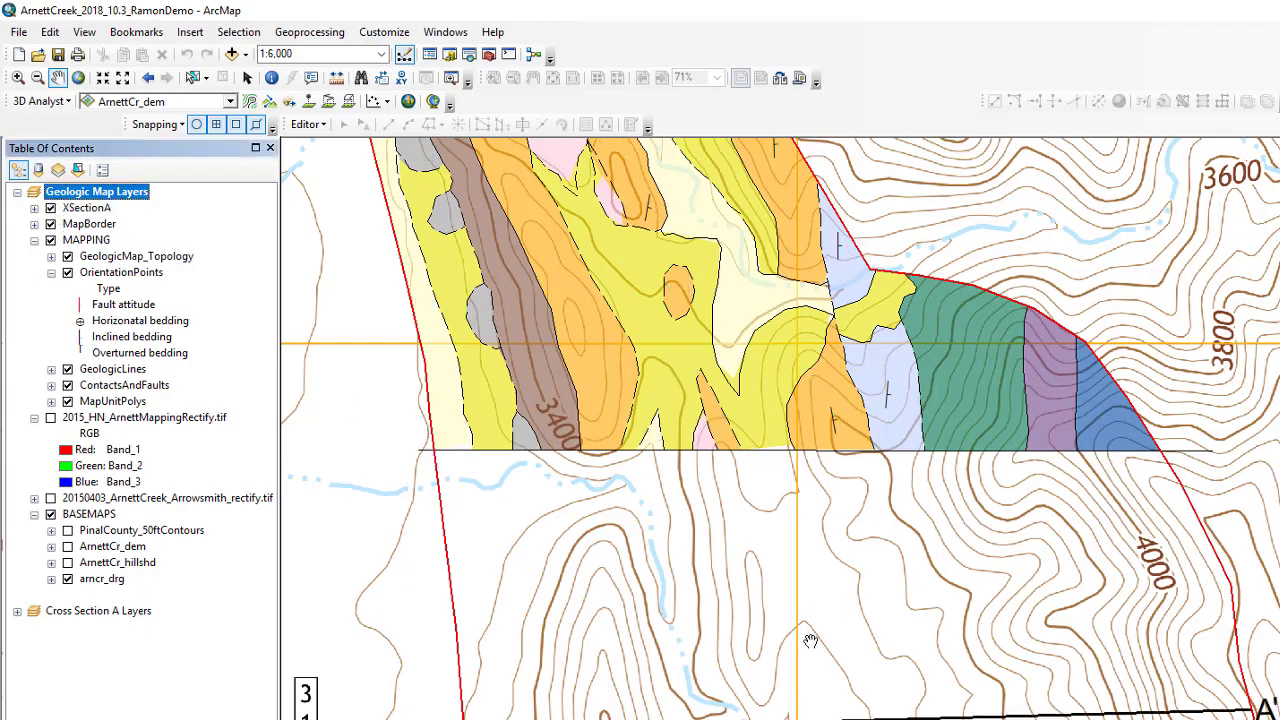
left_click_drag(923, 585, 935, 694)
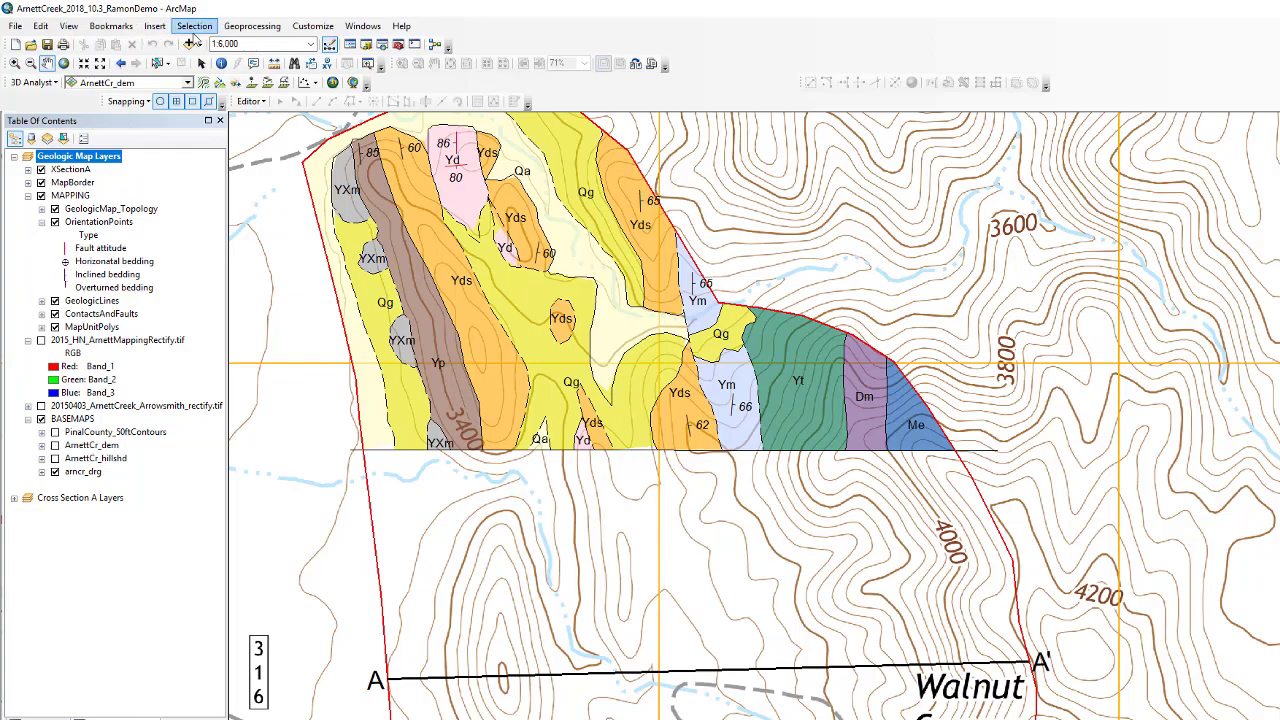
Start an edit session on the XSectionA layer
left_click(252, 101)
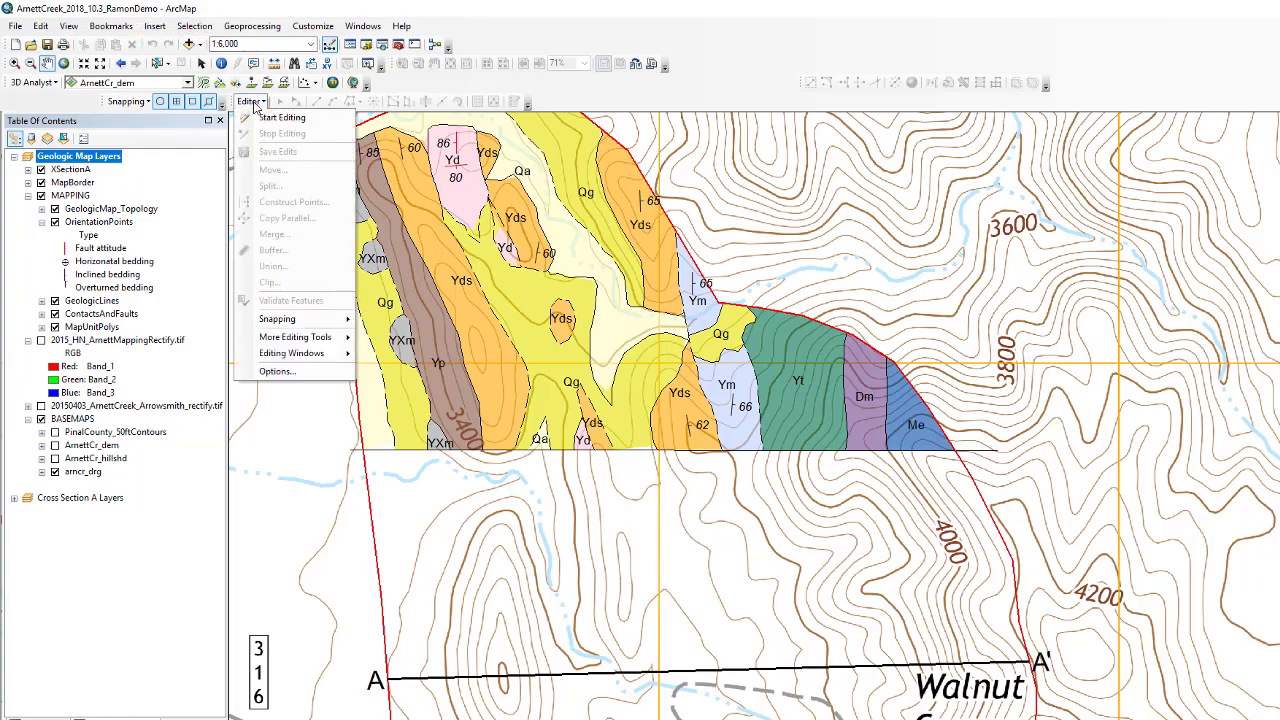
left_click(290, 122)
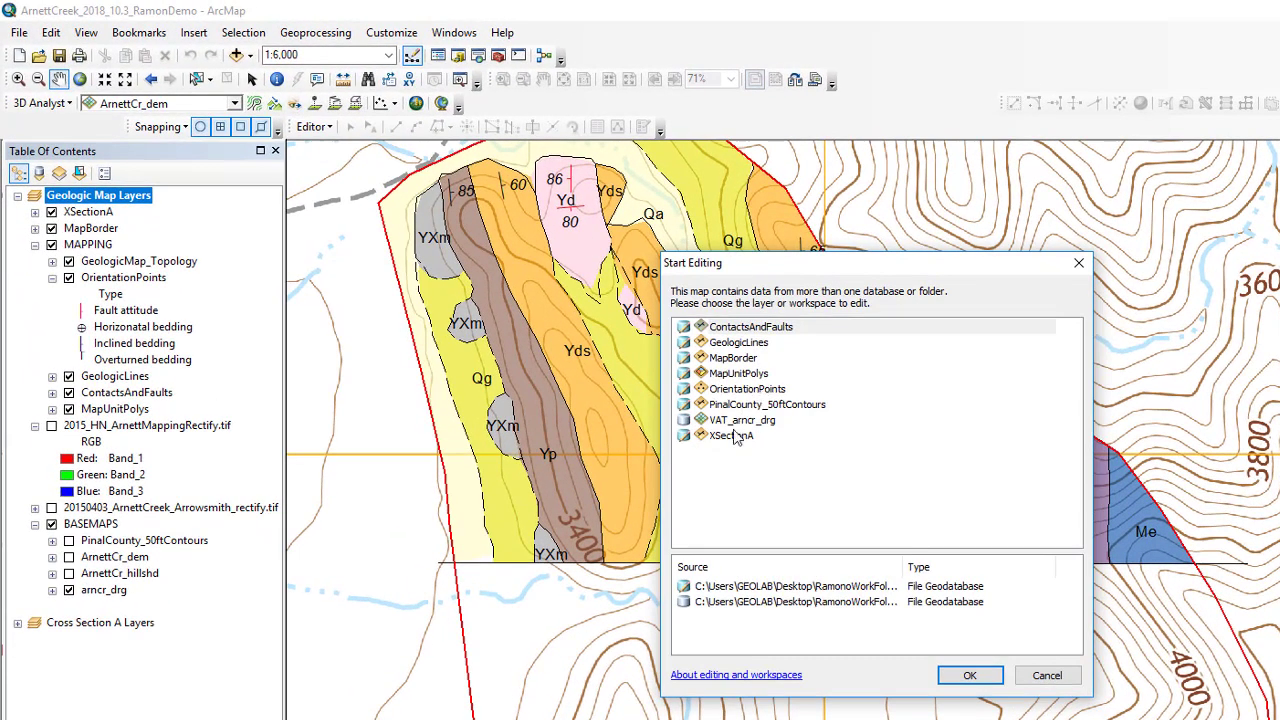
left_click(598, 358)
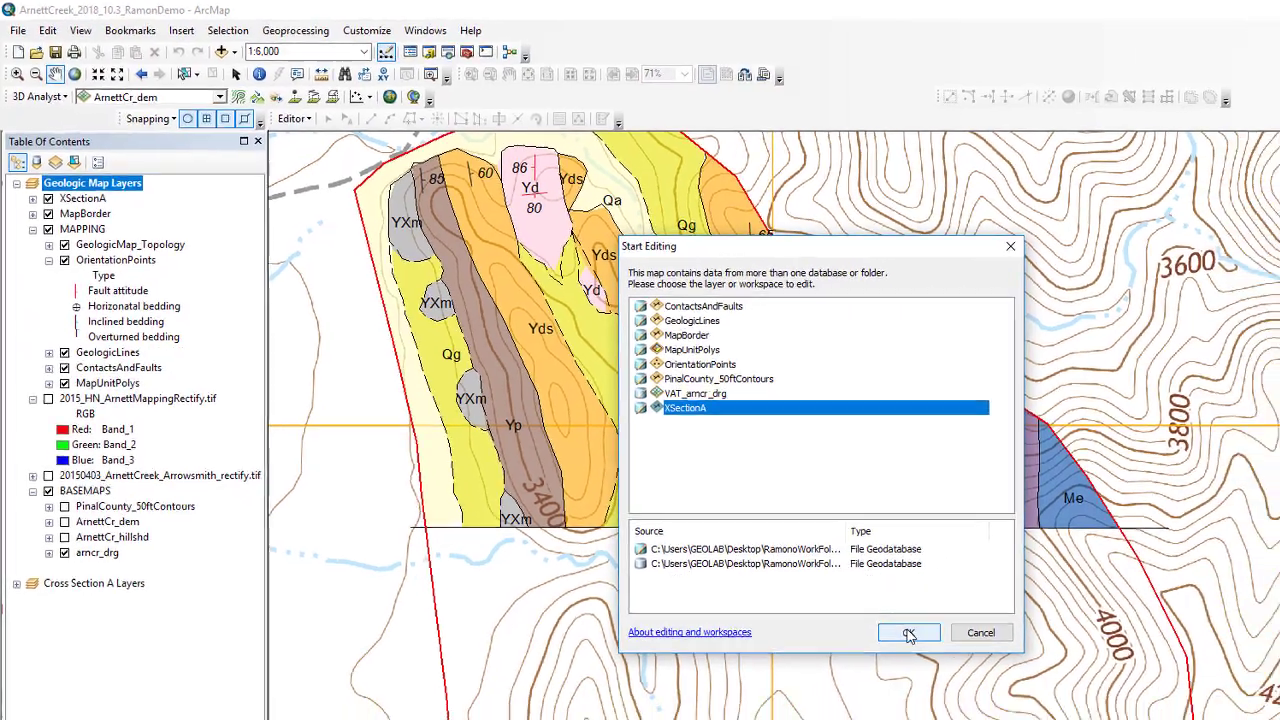
left_click(969, 675)
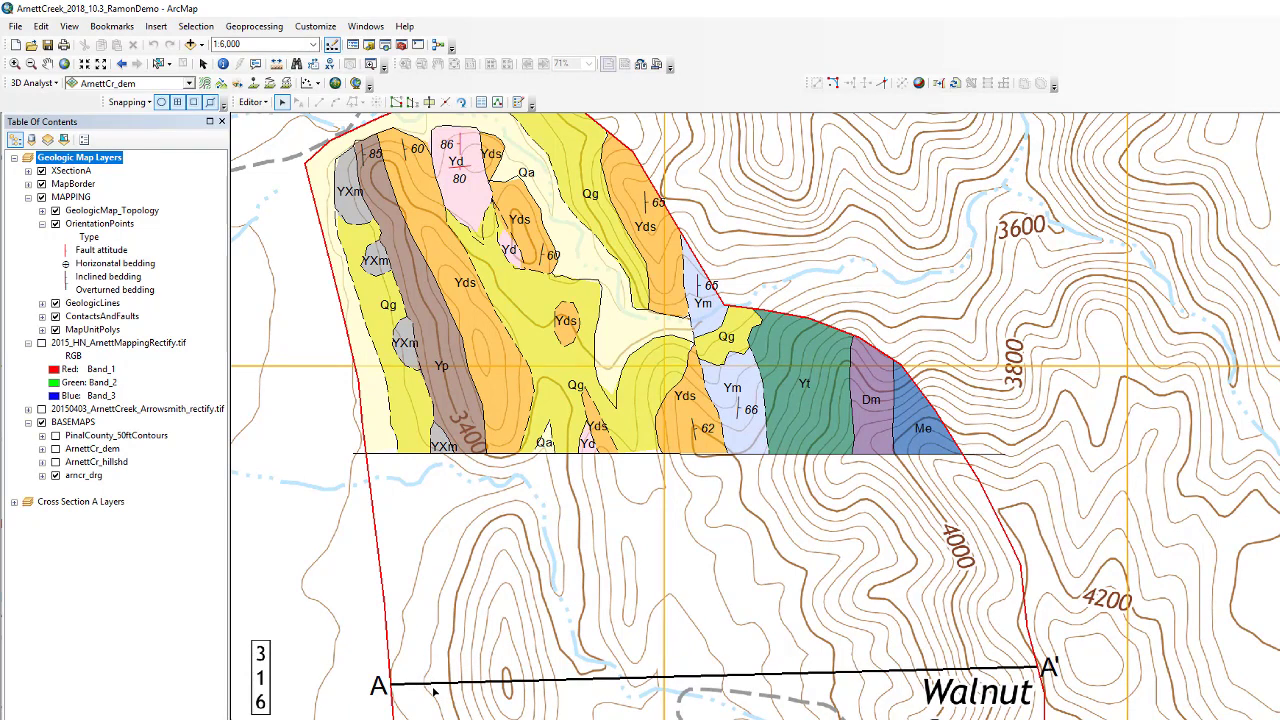
Select the XSectionA features that intersect the MapBorder layer using Select By Location
left_click(196, 26)
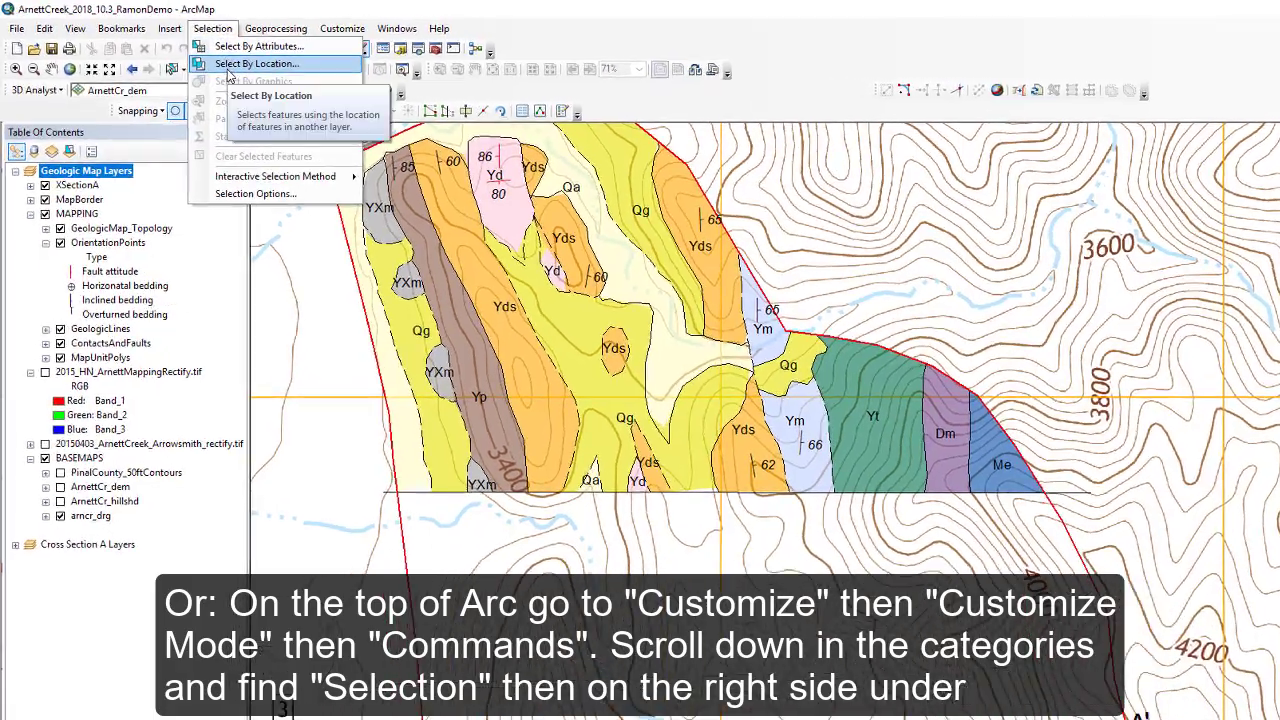
left_click(206, 58)
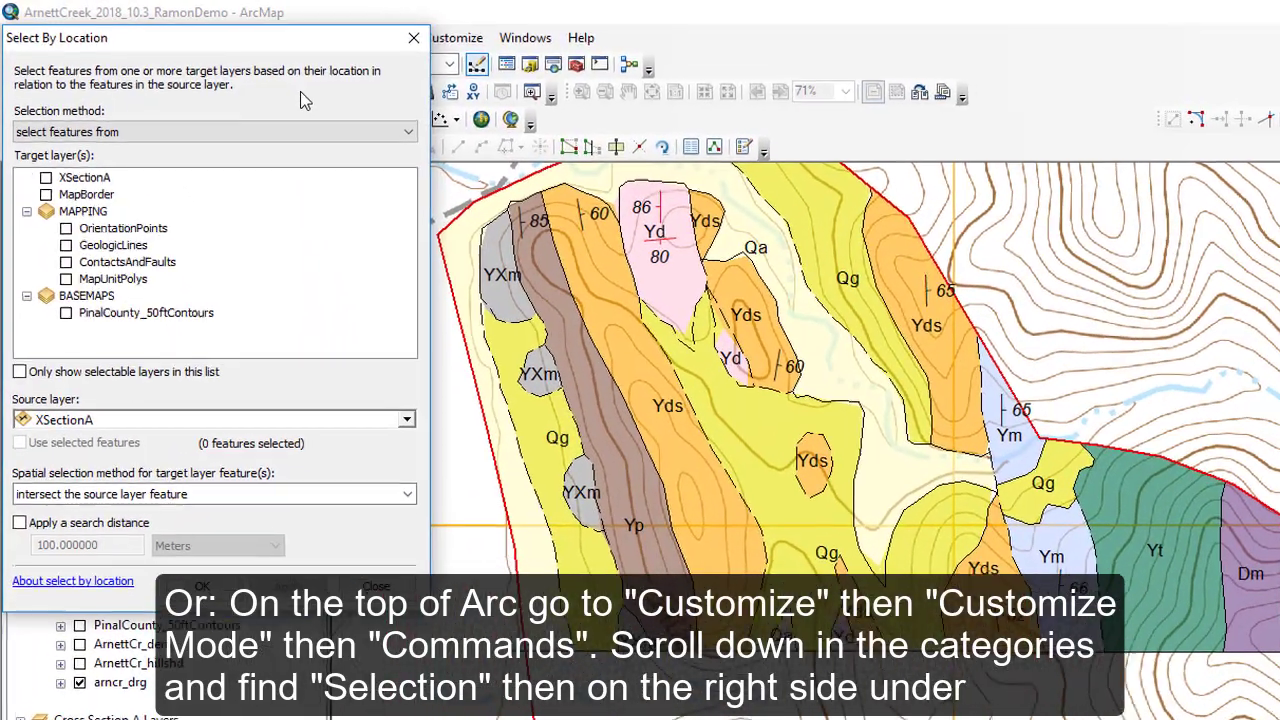
left_click(94, 186)
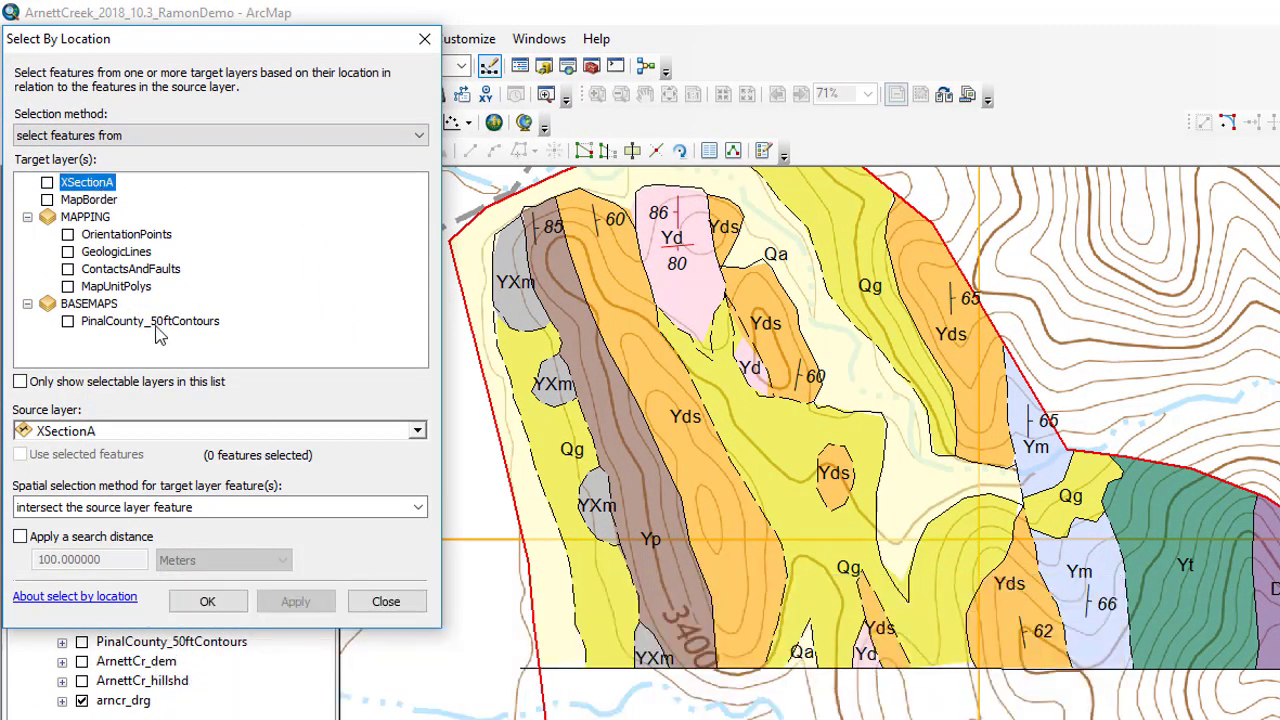
left_click(47, 183)
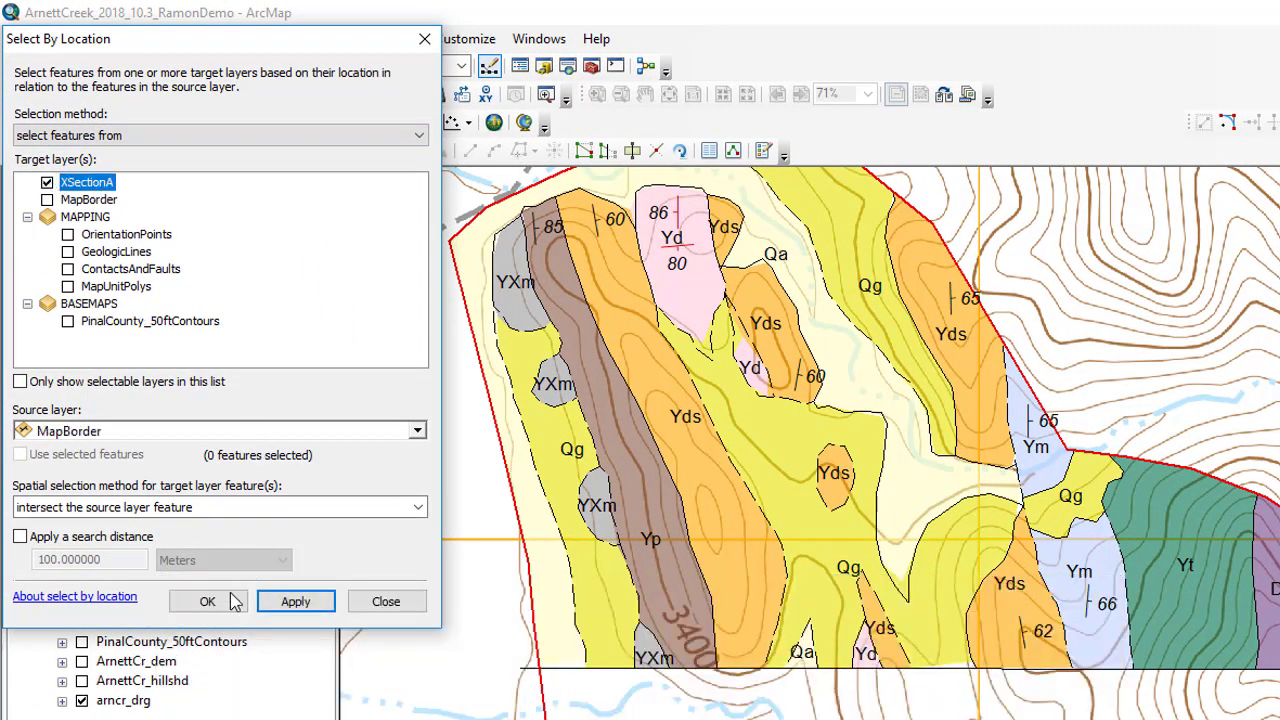
left_click(281, 608)
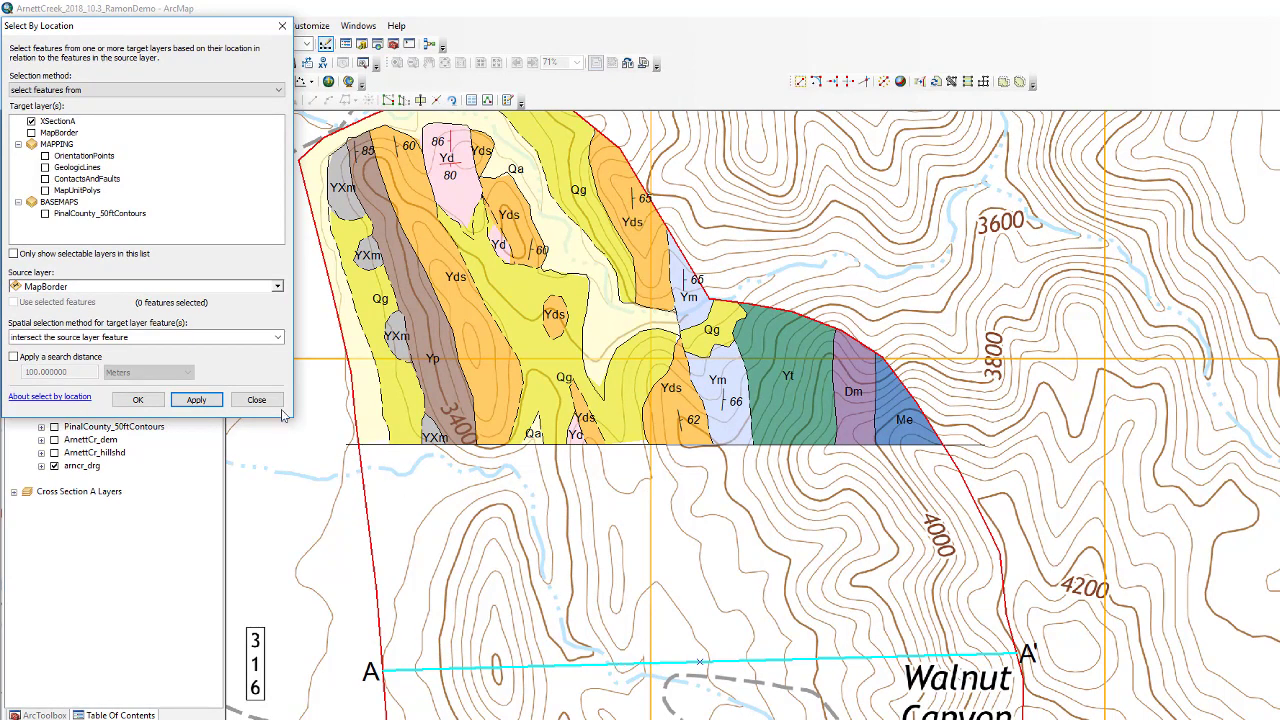
Move the A–A' section line north across the mapped geologic units, reselecting it by location between moves
left_click_drag(598, 666, 583, 577)
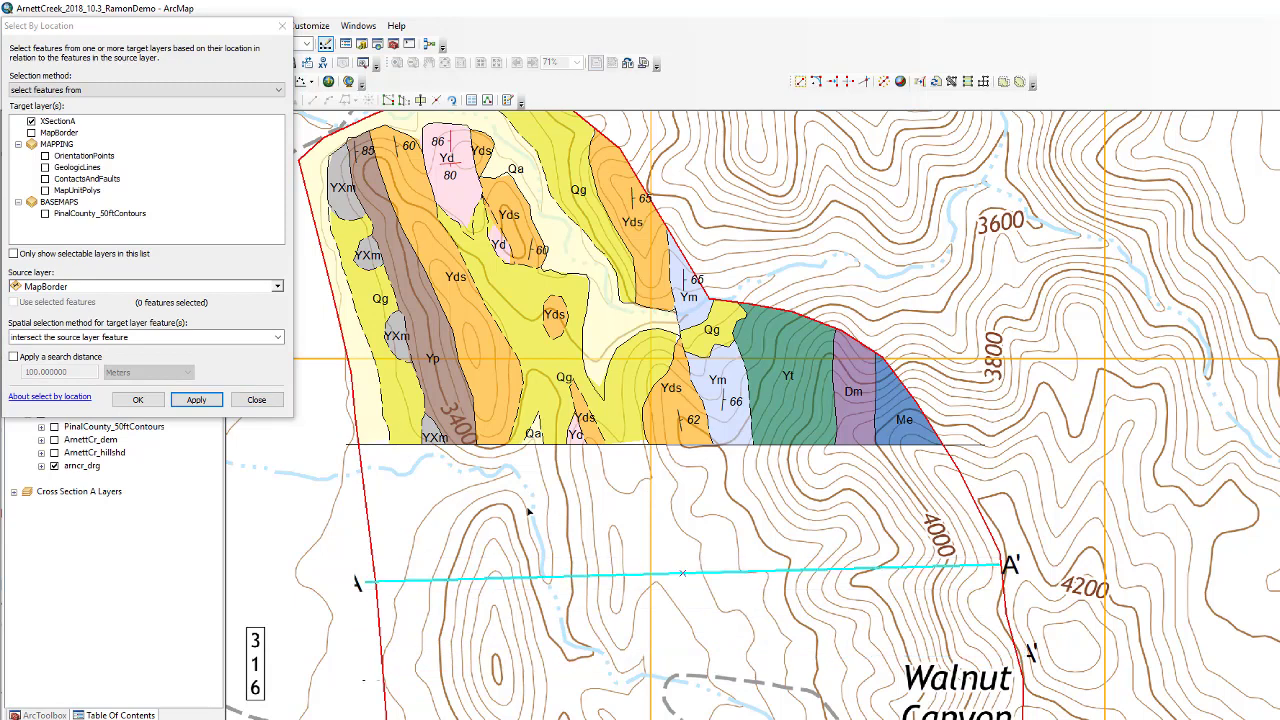
left_click(489, 508)
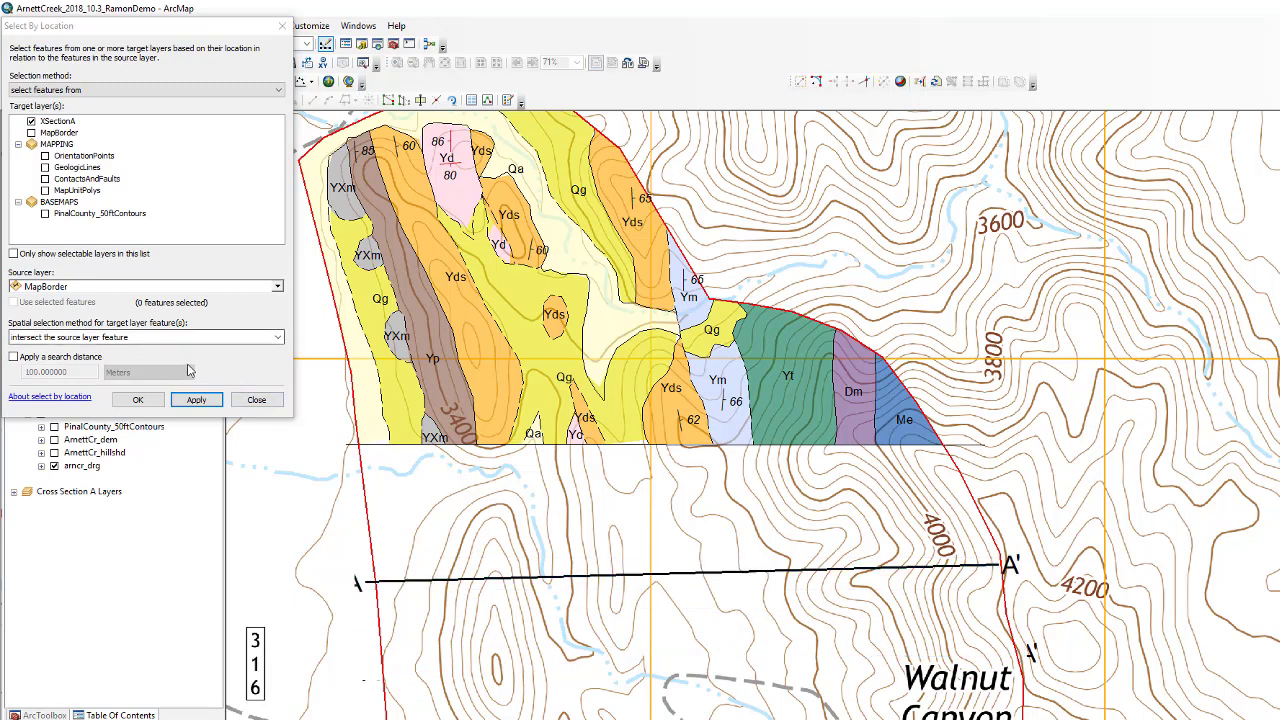
left_click(196, 399)
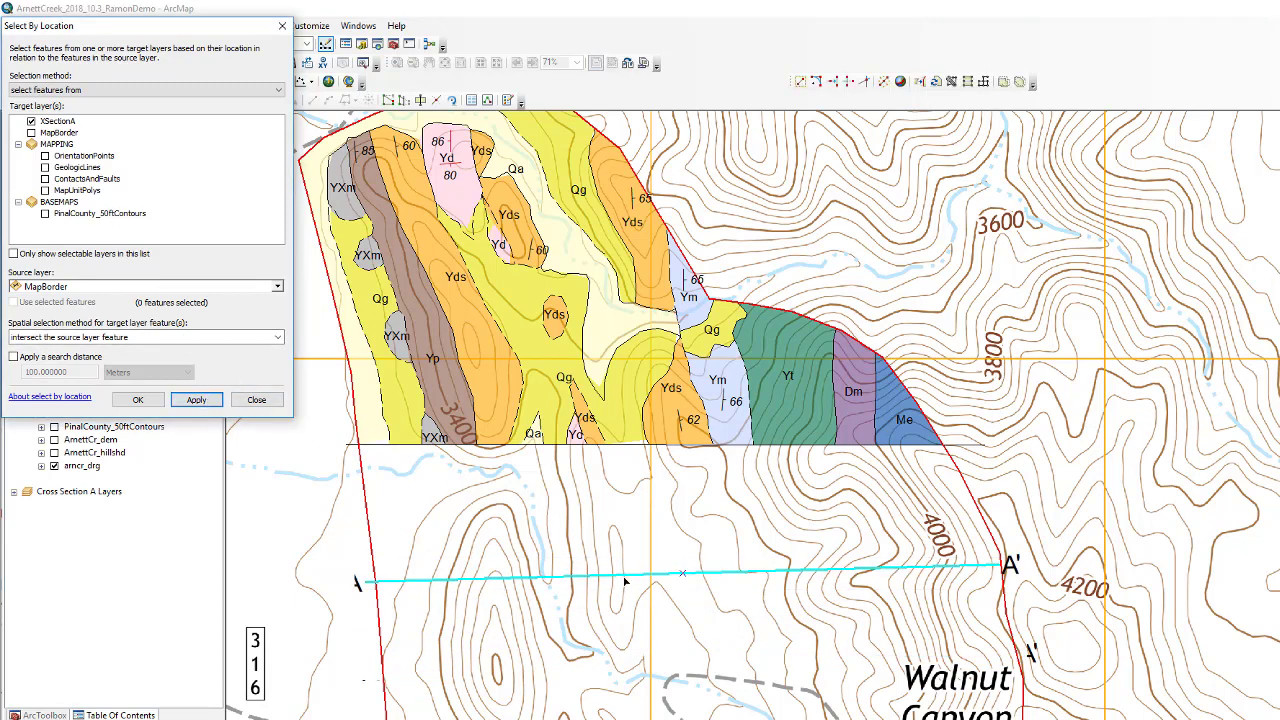
left_click_drag(631, 578, 606, 395)
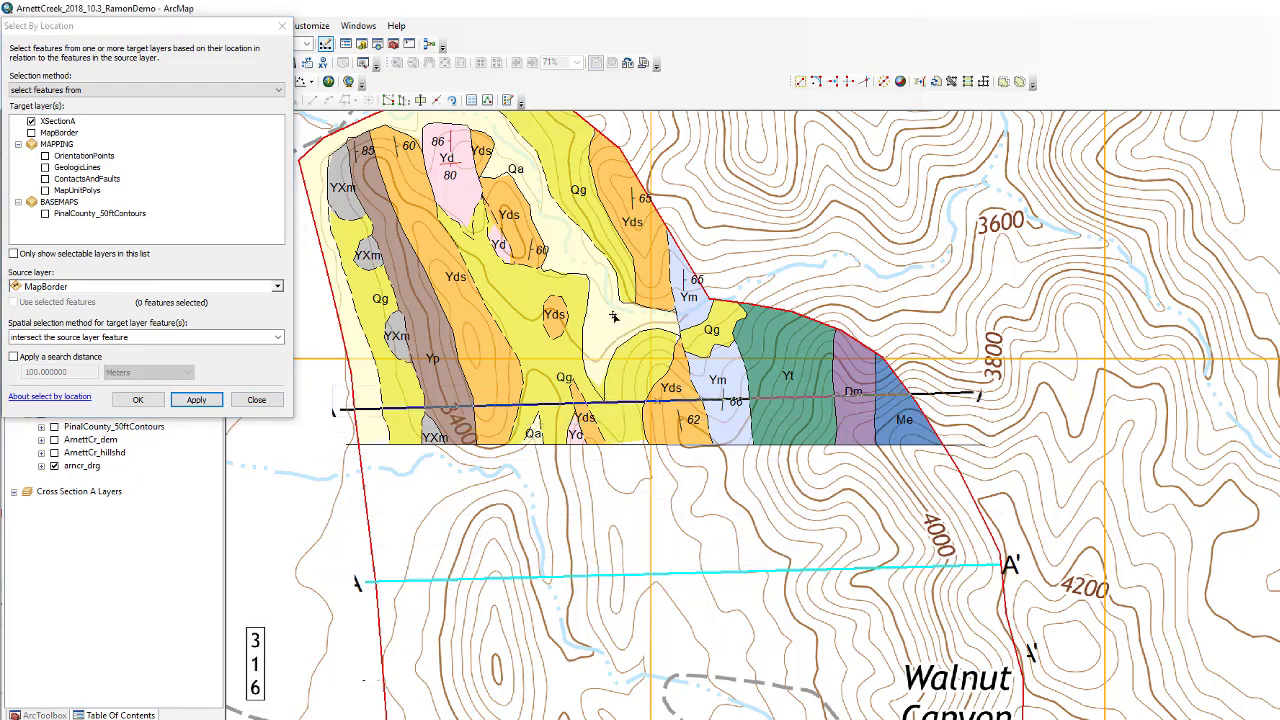
left_click_drag(586, 244, 586, 244)
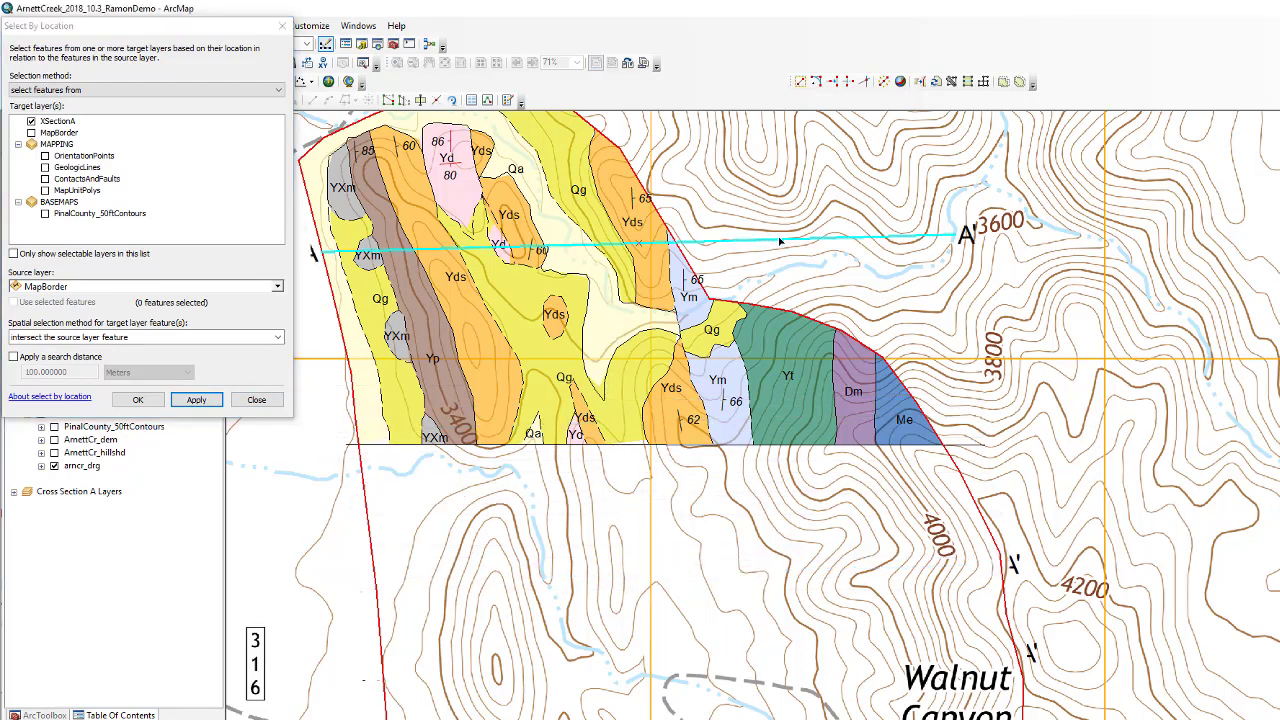
Edit the A–A' line's vertices so A' sits just east of the Yds unit's map border and A shifts north along the western border
left_click_drag(779, 242, 779, 246)
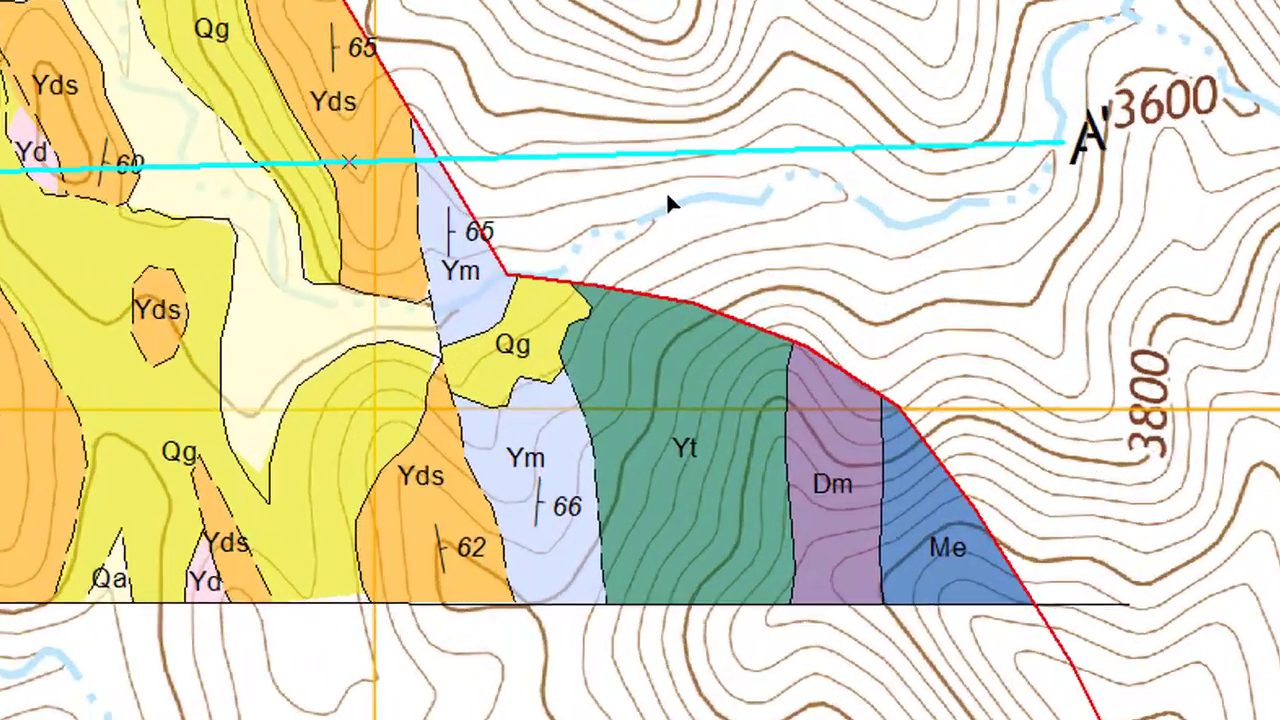
right_click(779, 262)
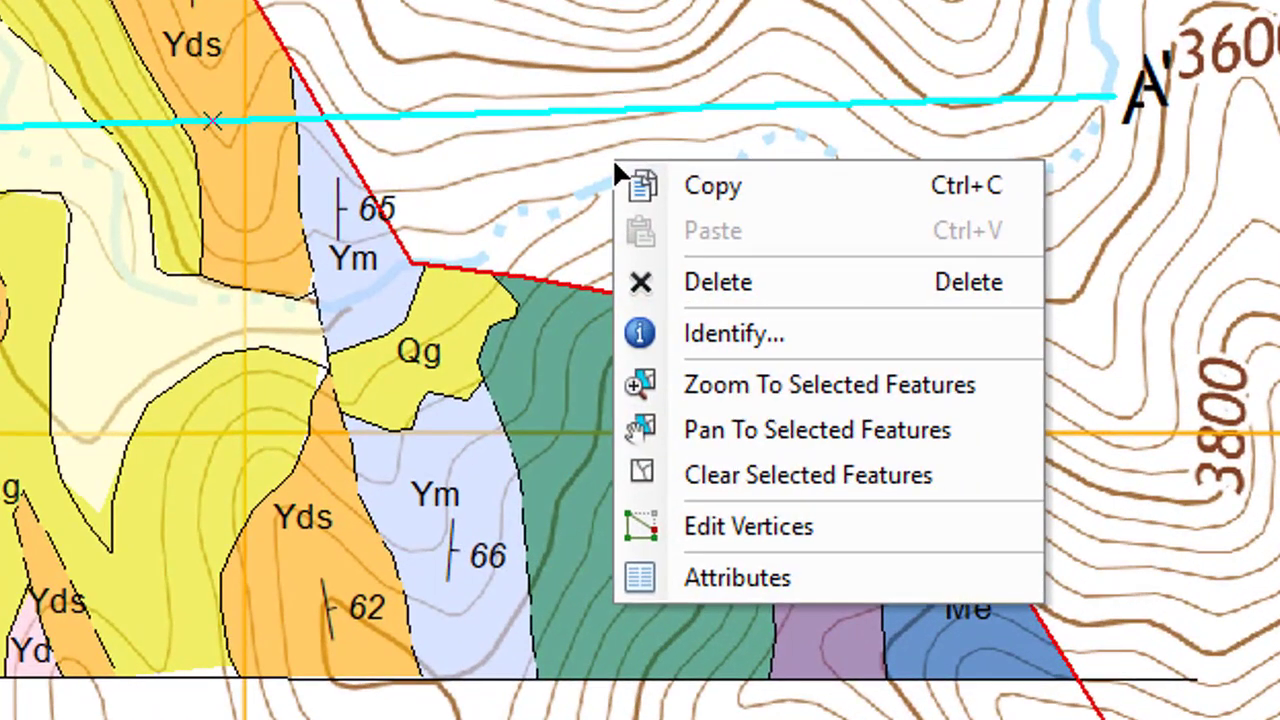
left_click(786, 536)
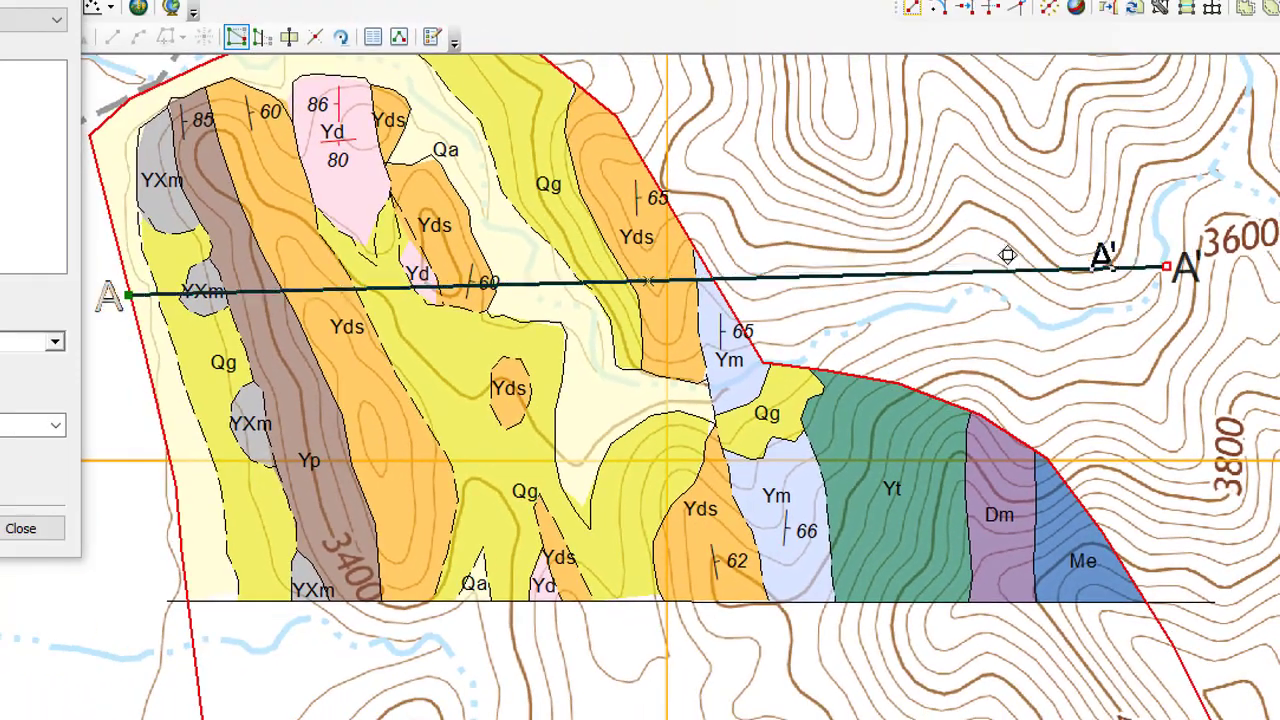
left_click_drag(1007, 256, 705, 185)
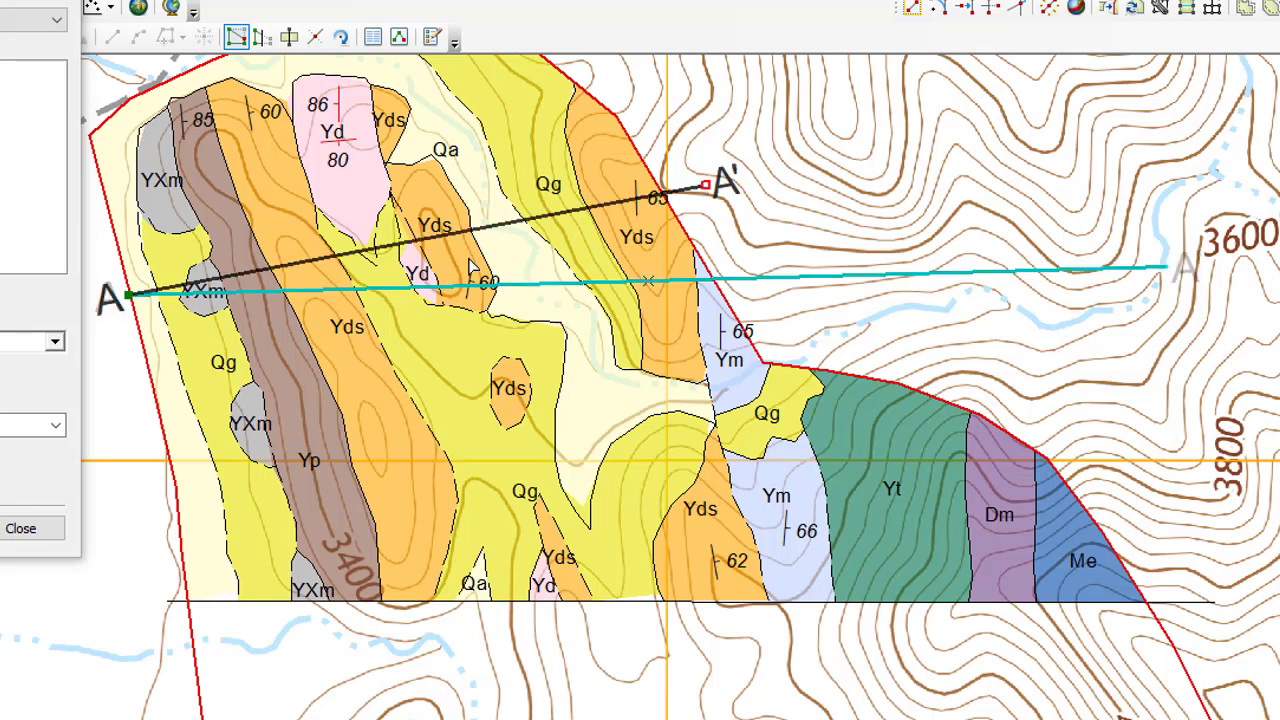
left_click_drag(705, 185, 693, 161)
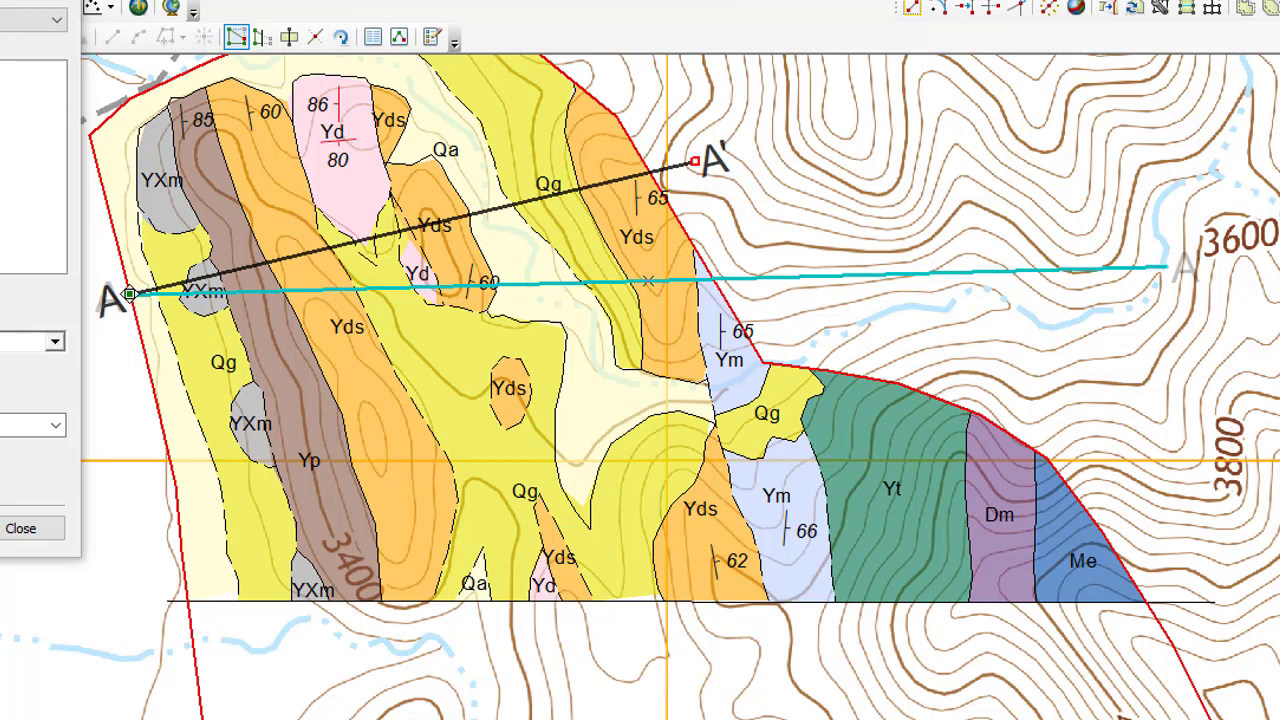
left_click_drag(130, 296, 122, 268)
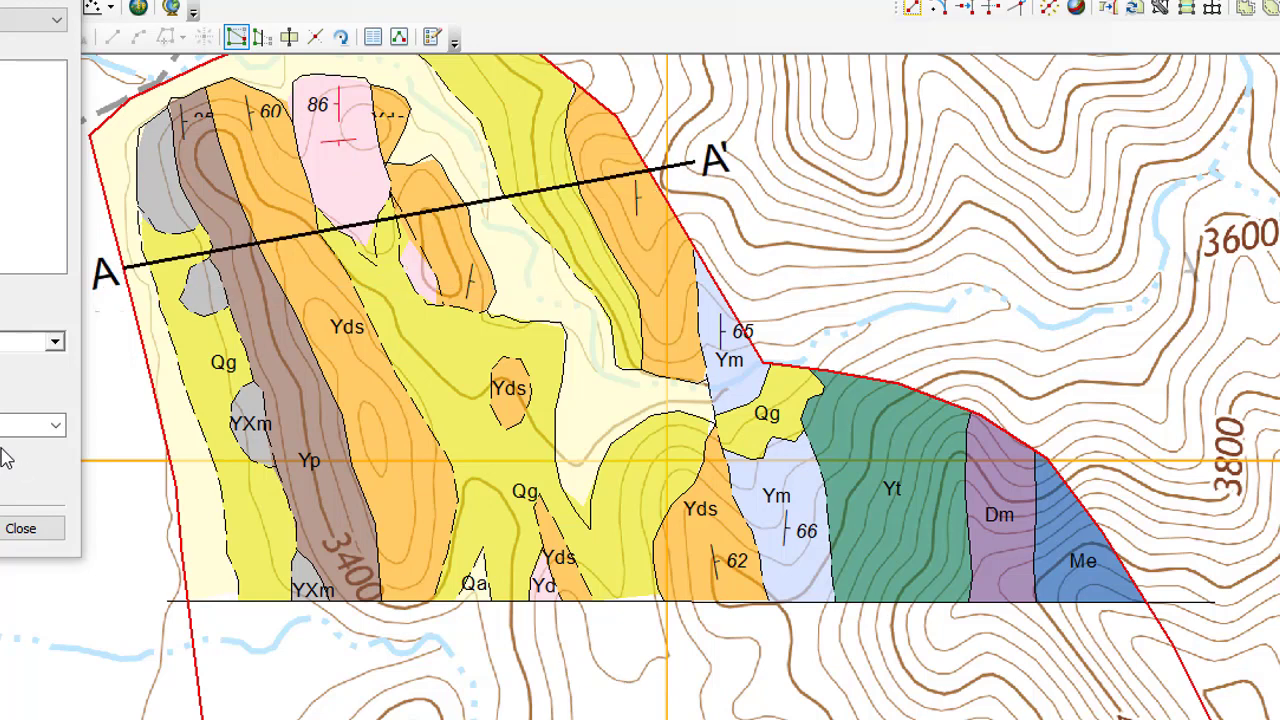
left_click(22, 528)
left_click(45, 537)
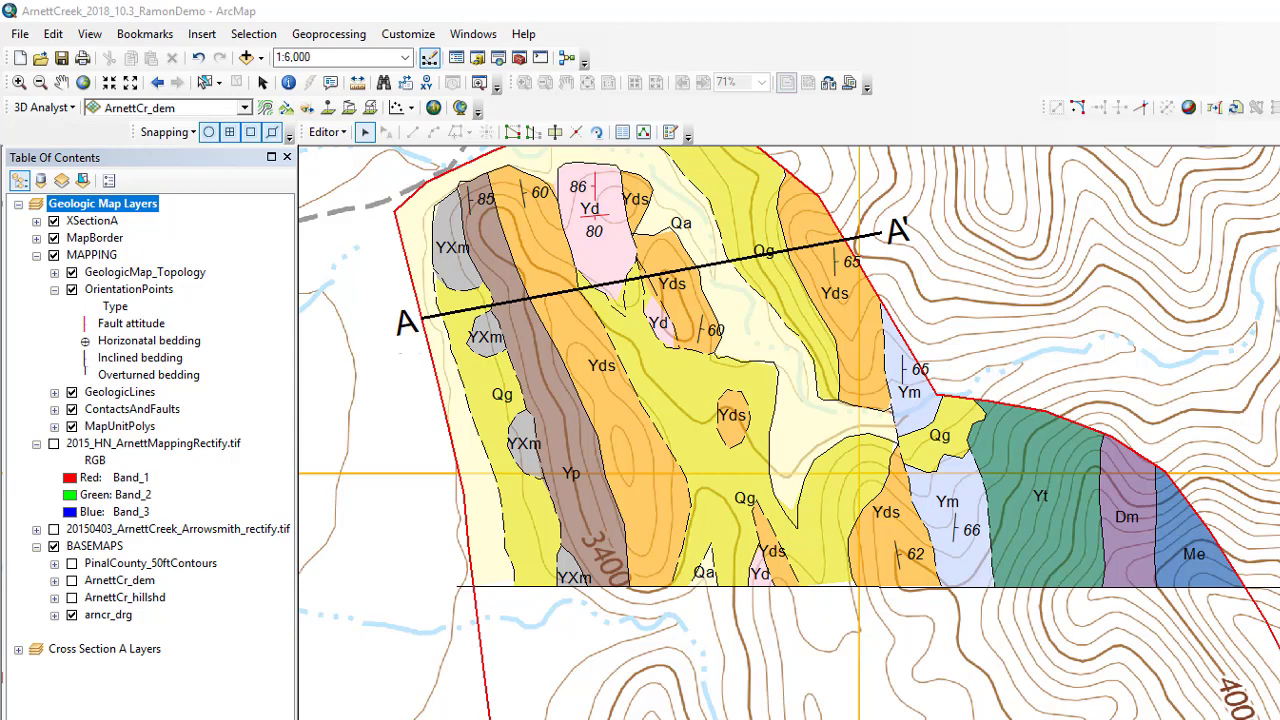
Reselect the XSectionA line by its intersection with MapBorder and shift the whole A–A' line slightly south
left_click(258, 36)
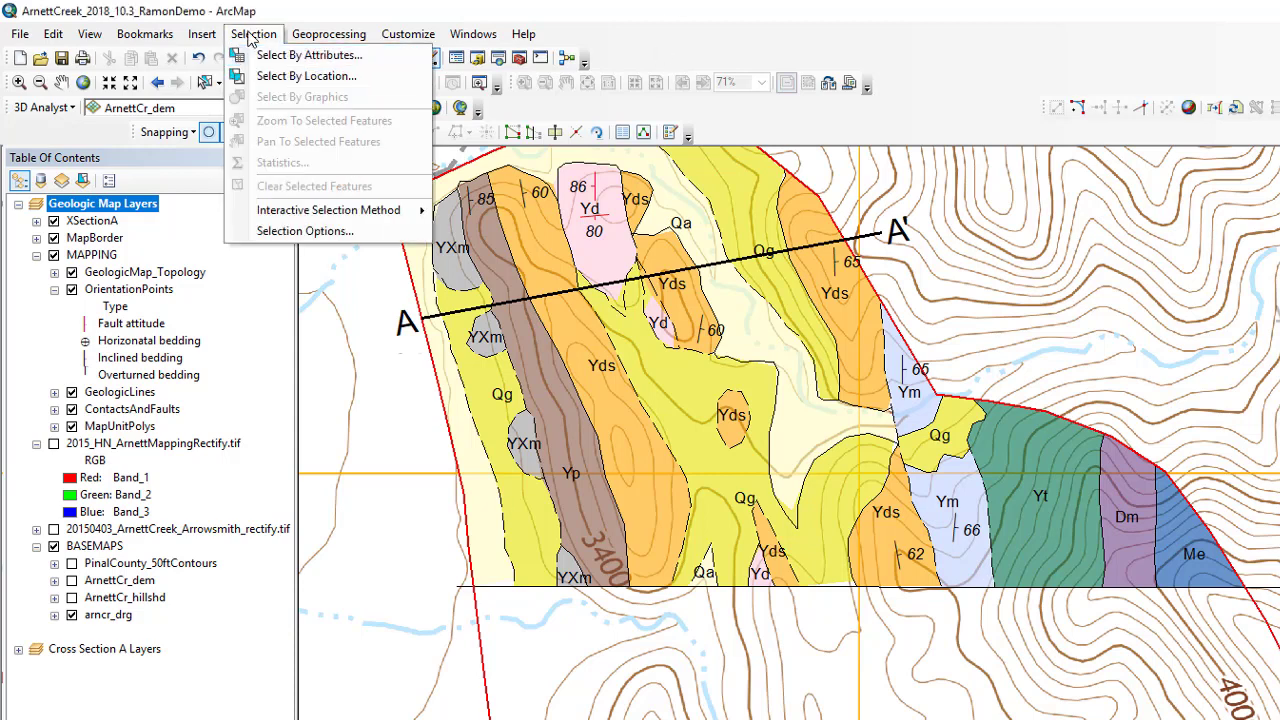
left_click(256, 76)
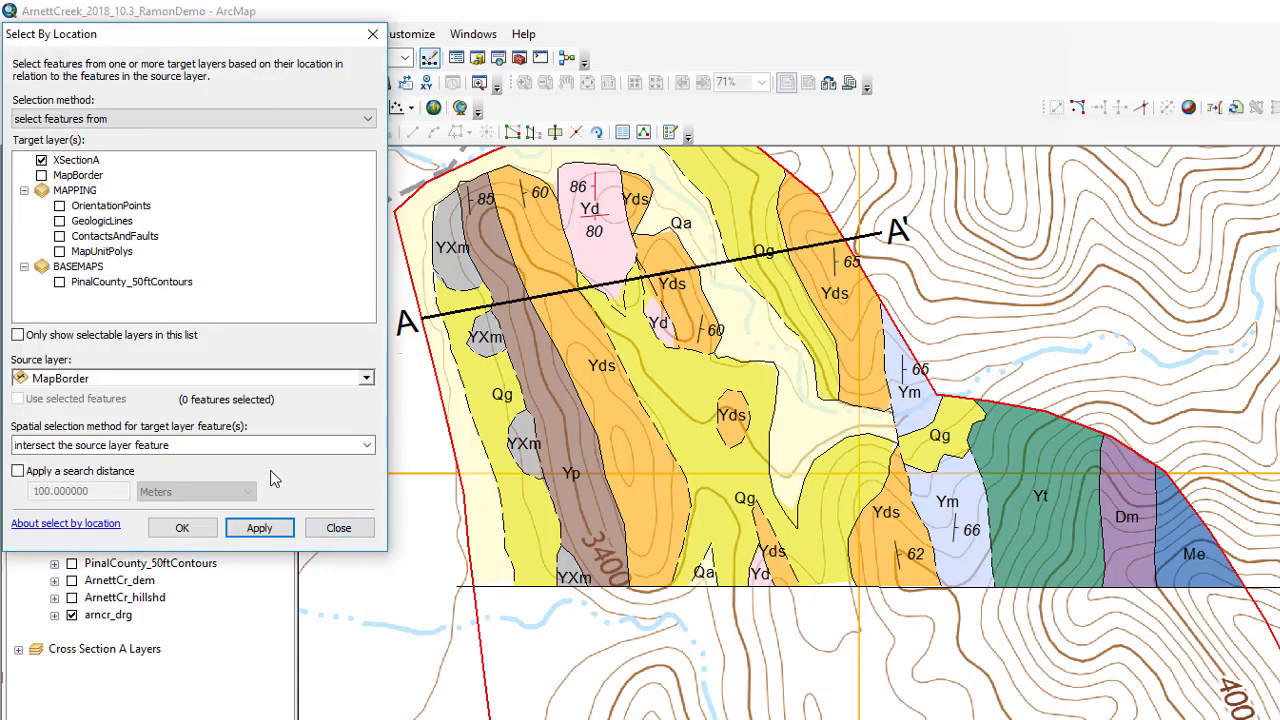
left_click(266, 529)
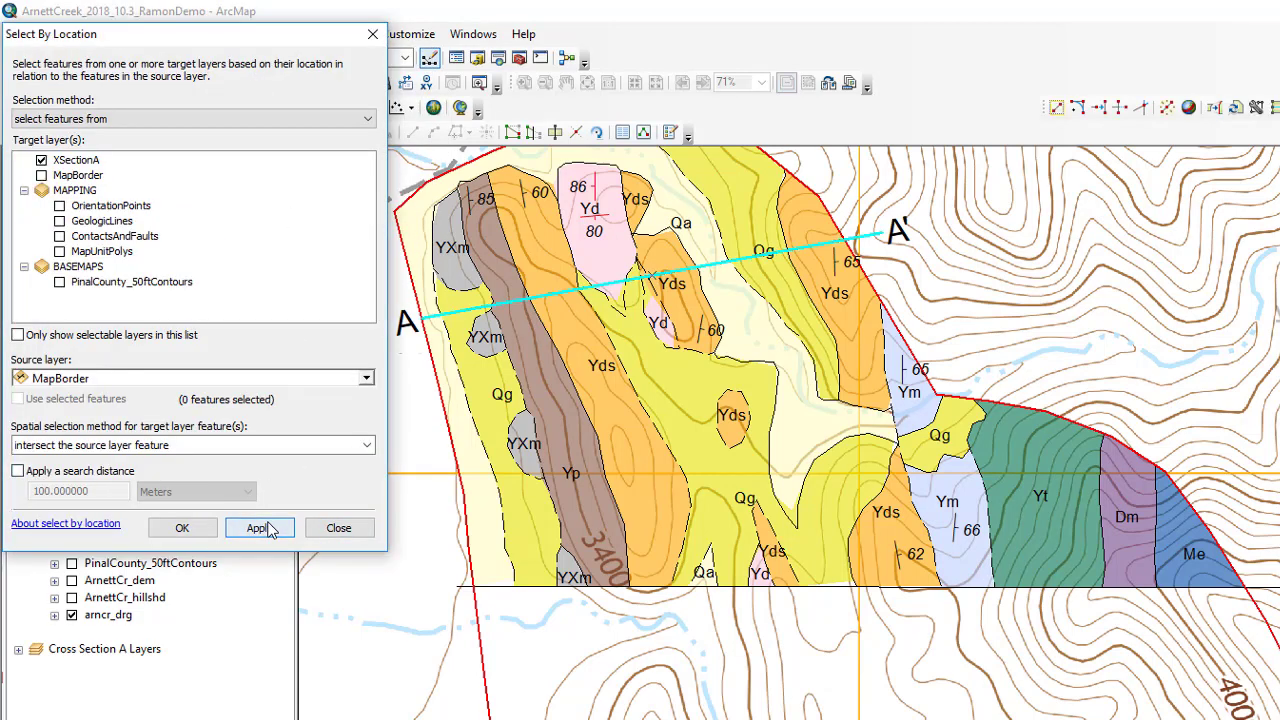
left_click(455, 318)
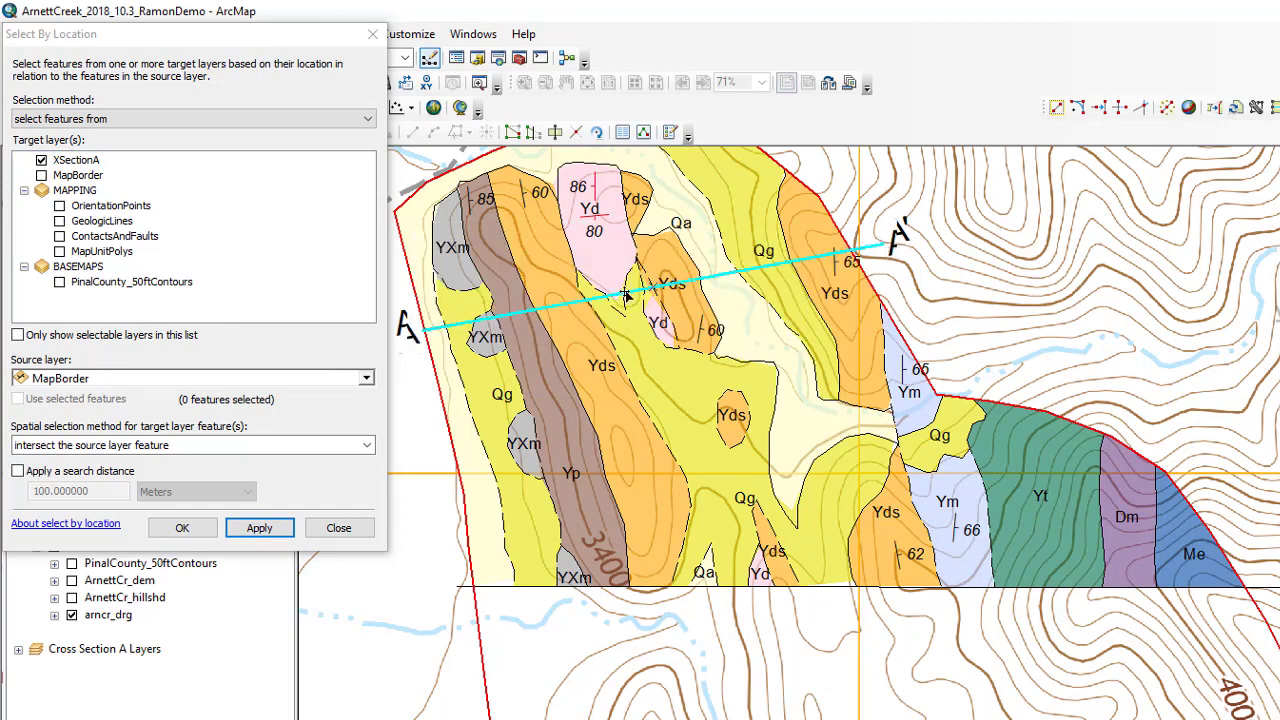
Edit the section line's vertices to move the A' endpoint slightly northwest, keeping it just outside the eastern map border
right_click(876, 258)
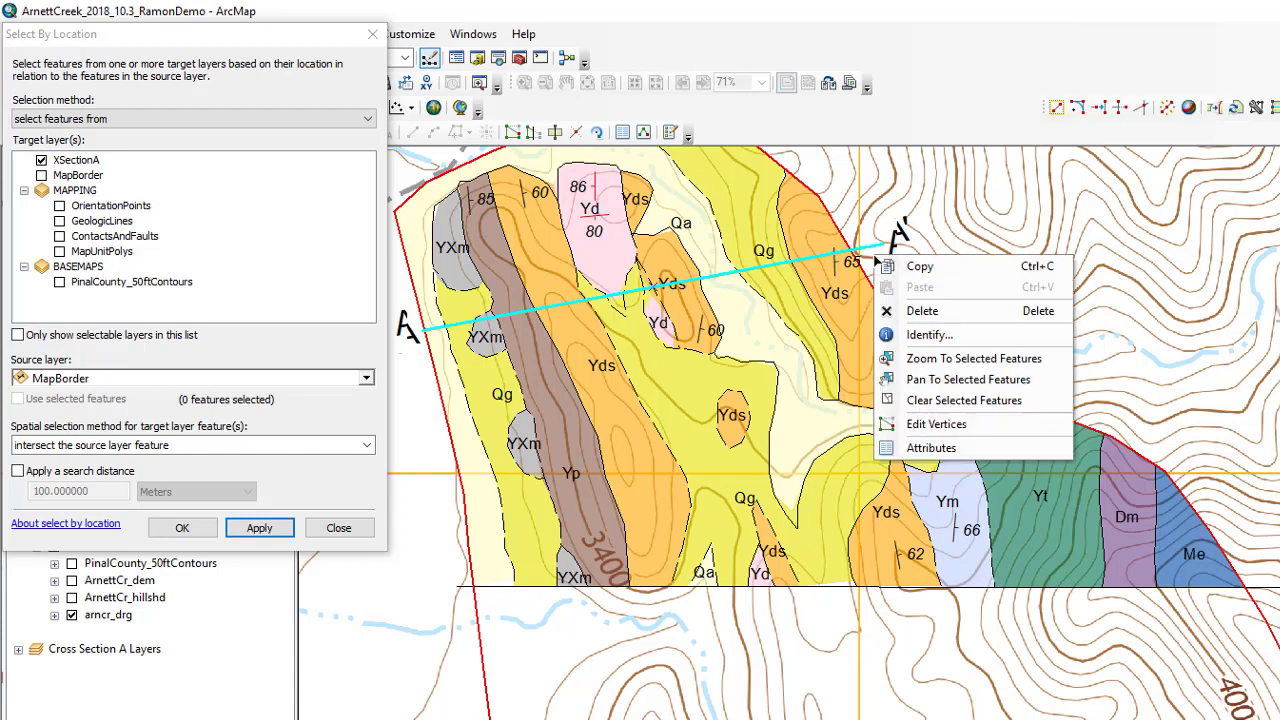
left_click(975, 428)
mouse_move(883, 243)
left_mouse_down()
mouse_move(892, 238)
mouse_move(875, 233)
left_mouse_up()
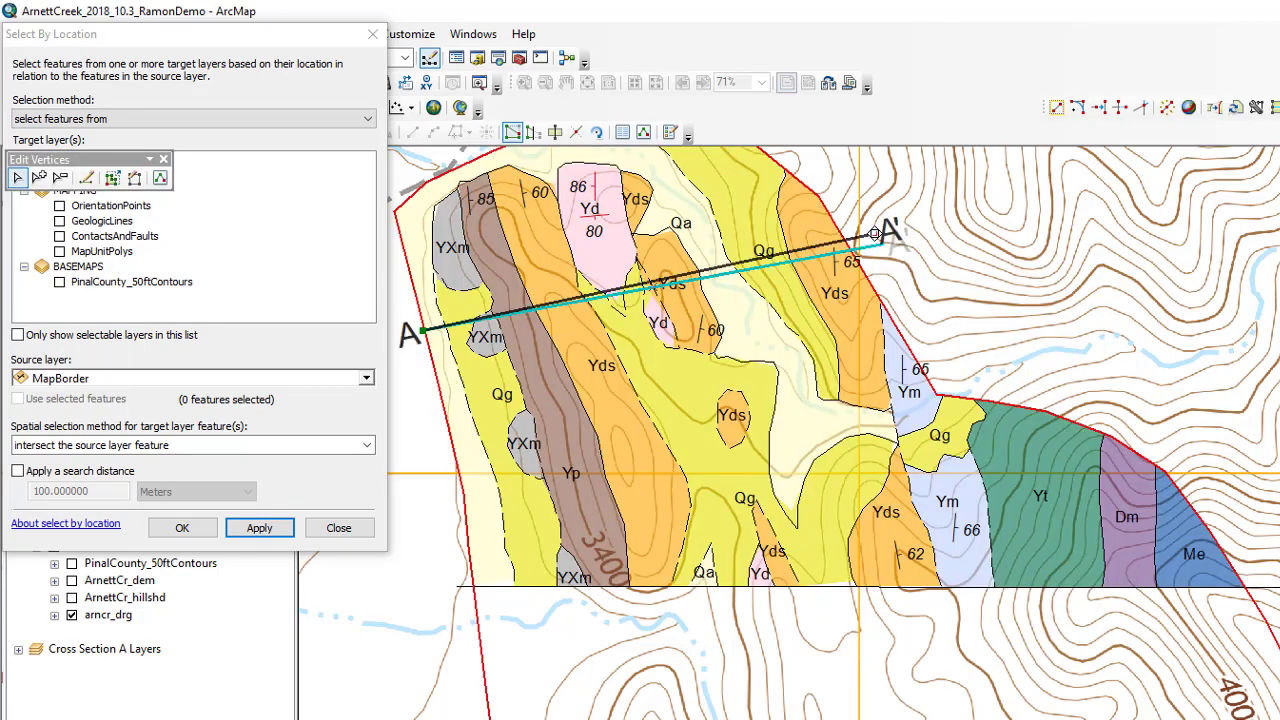
left_click(336, 528)
left_click(350, 558)
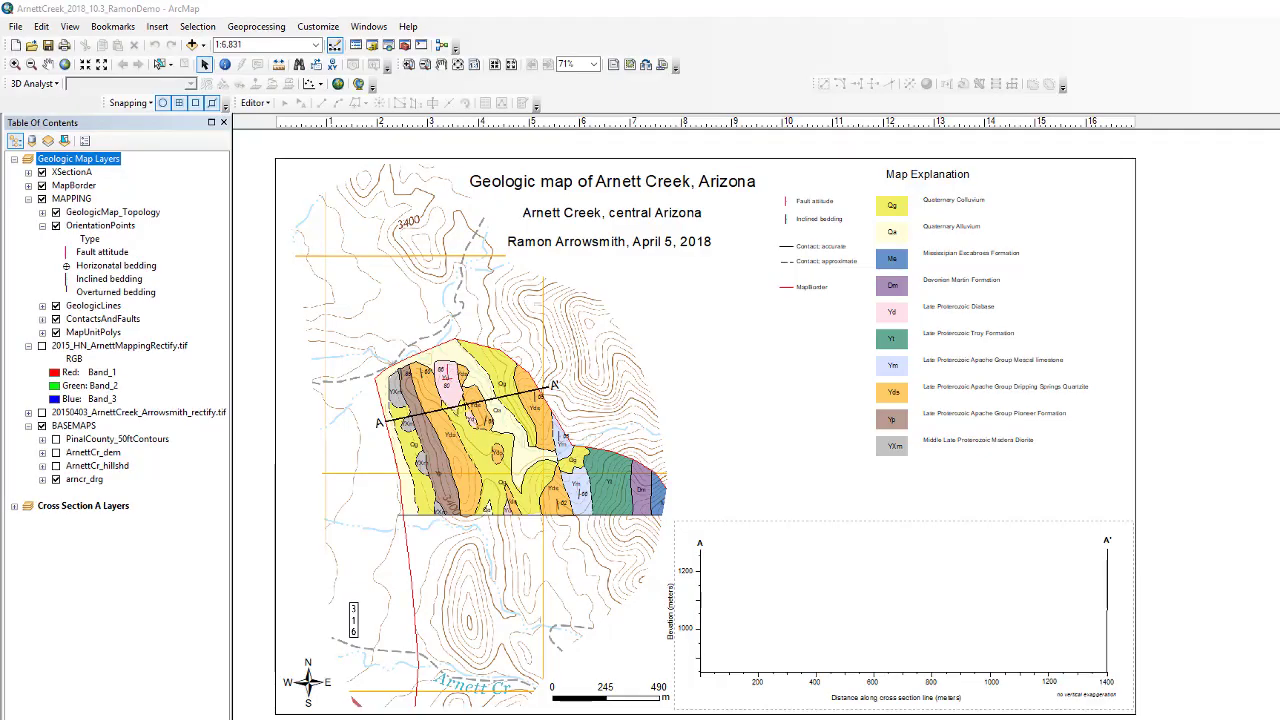
Switch from the page layout to data view and activate the Geologic Map Layers data frame
left_click(242, 718)
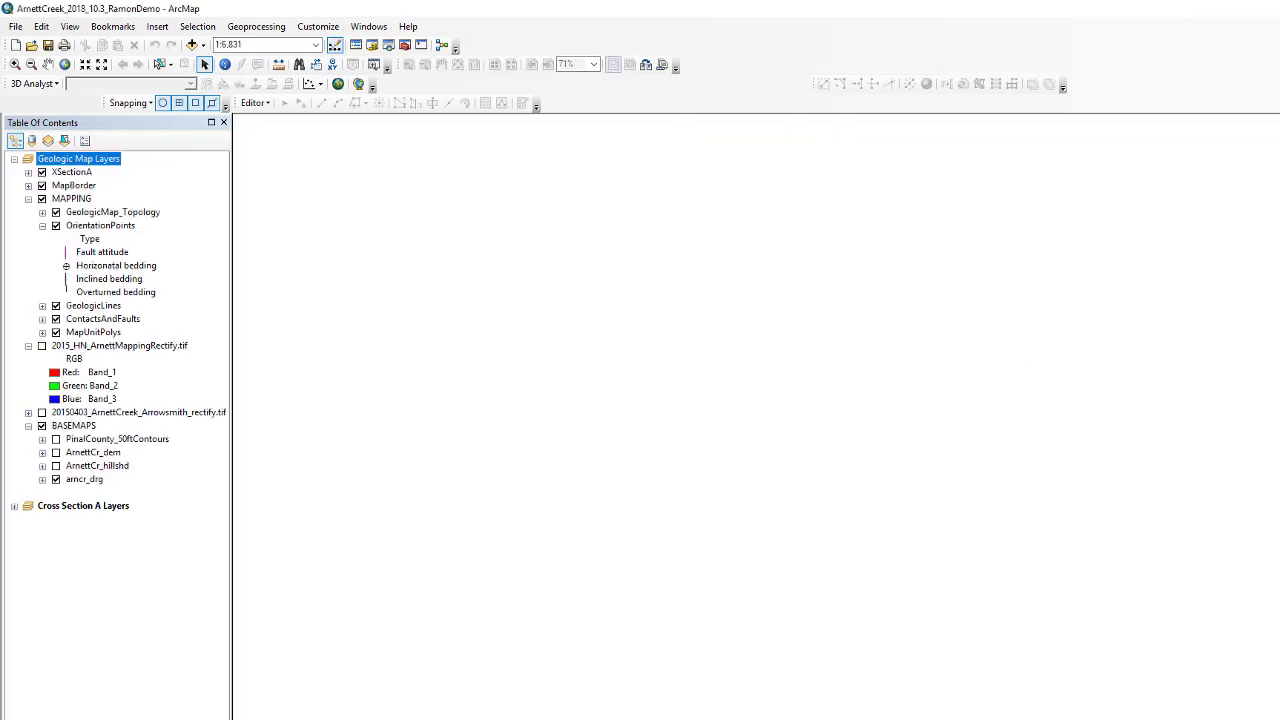
left_click(48, 64)
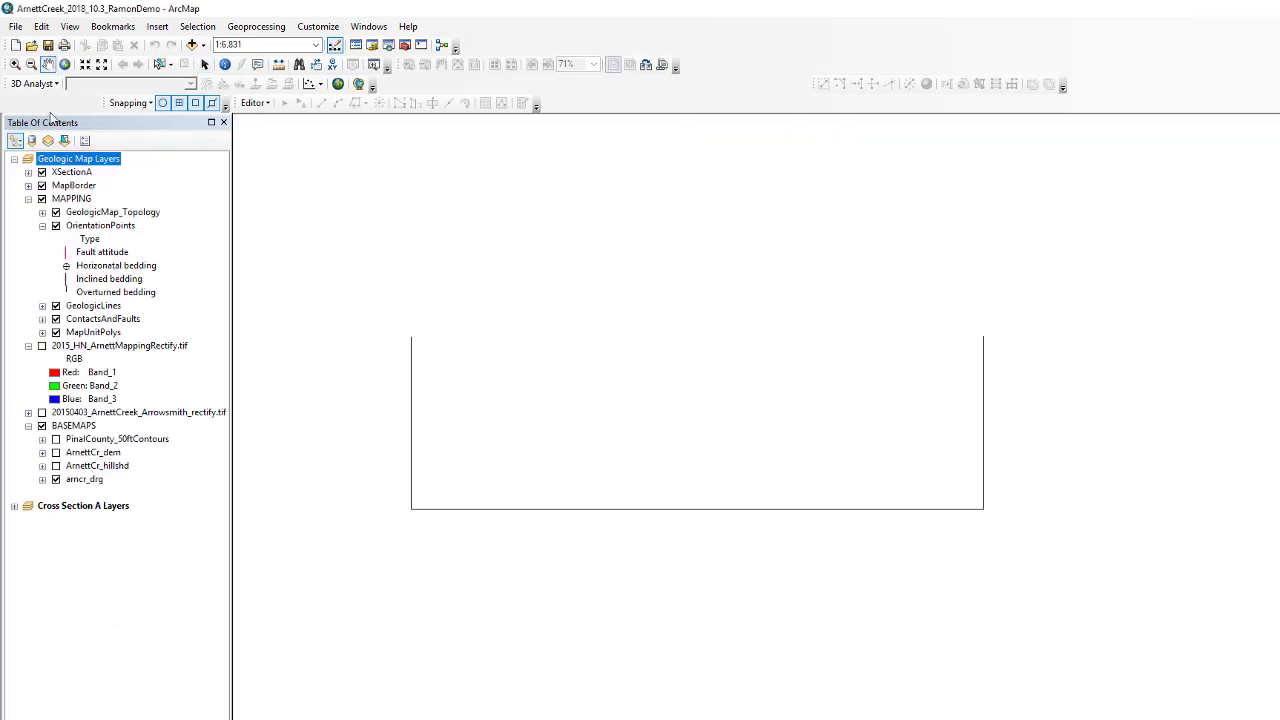
right_click(90, 160)
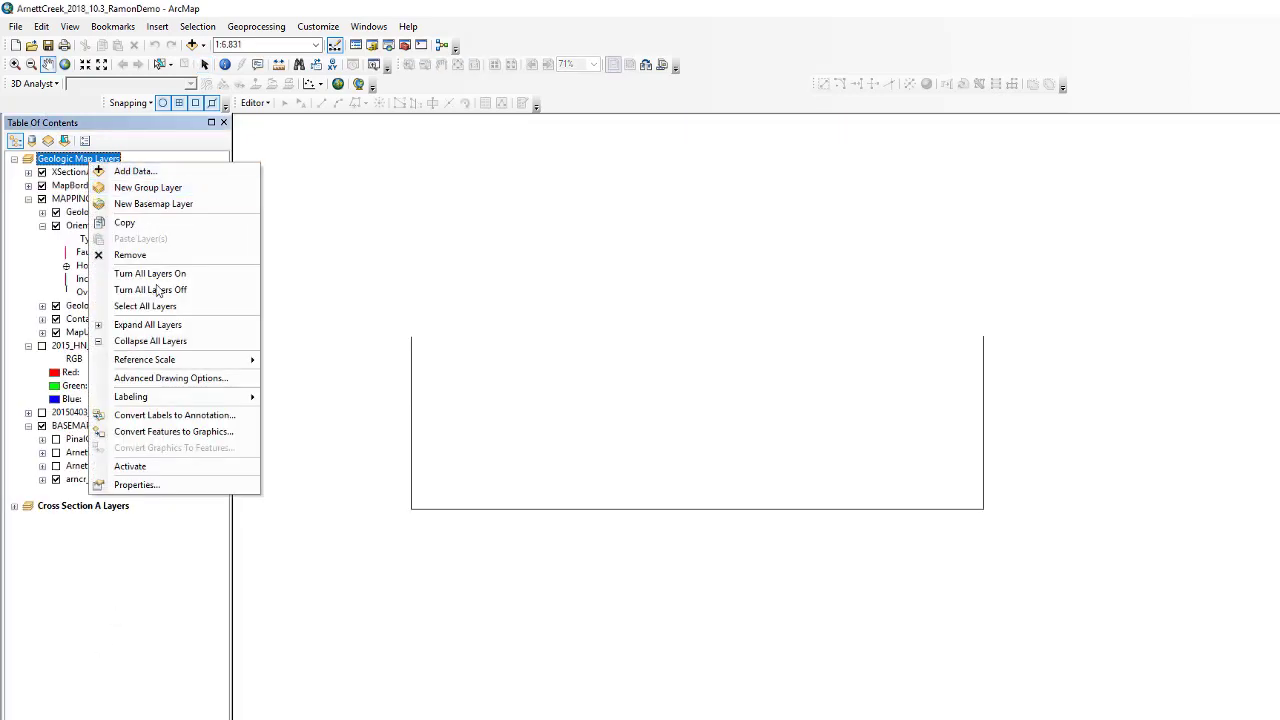
left_click(163, 466)
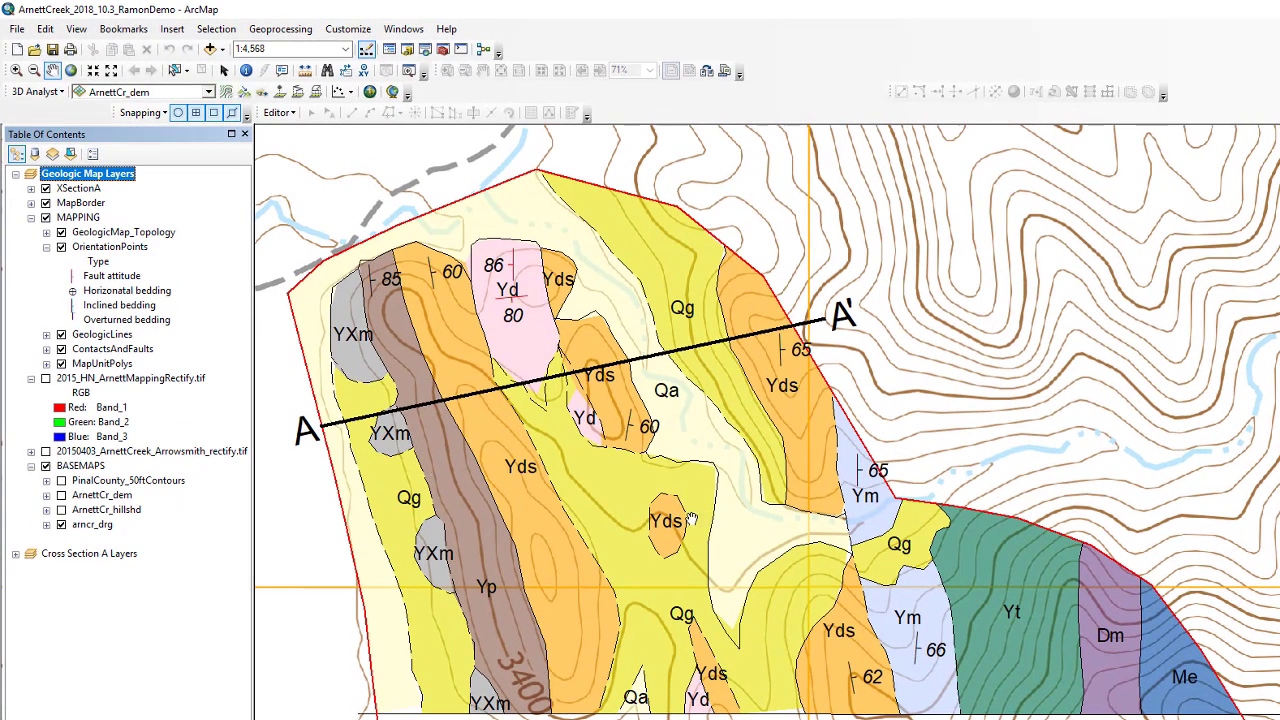
left_click(279, 112)
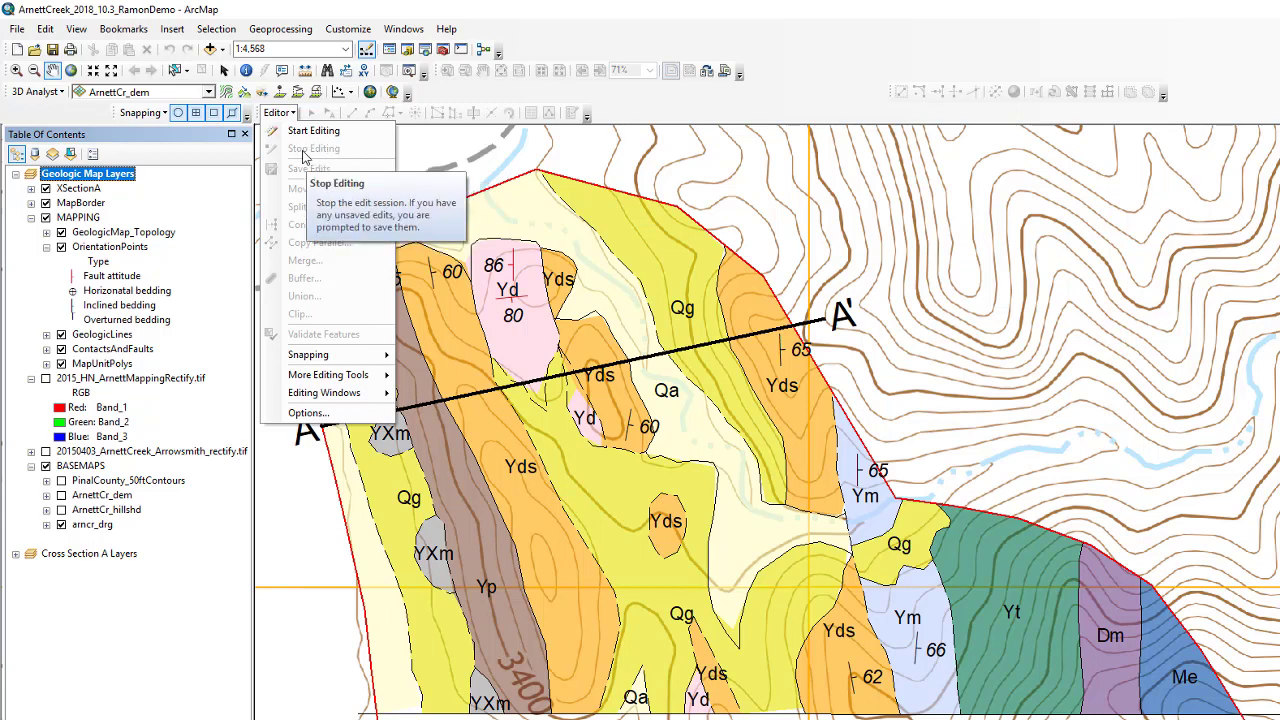
left_click_drag(557, 153, 763, 461)
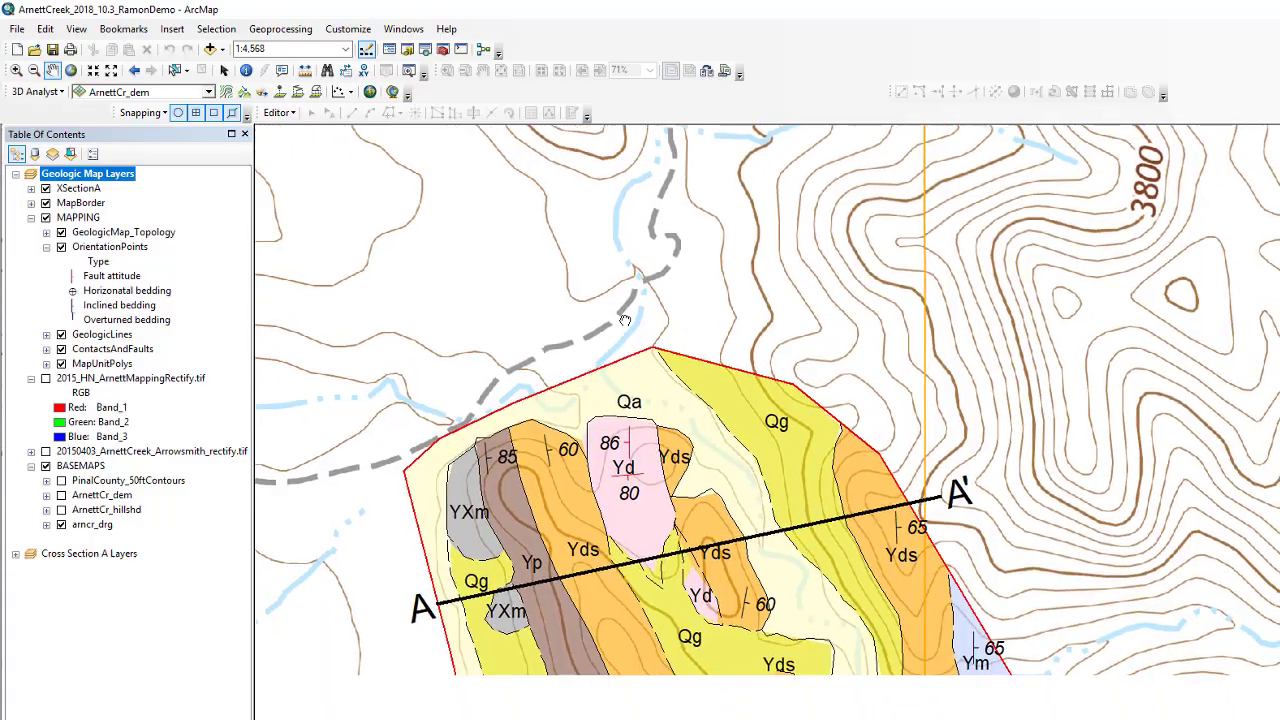
left_click_drag(571, 412, 471, 222)
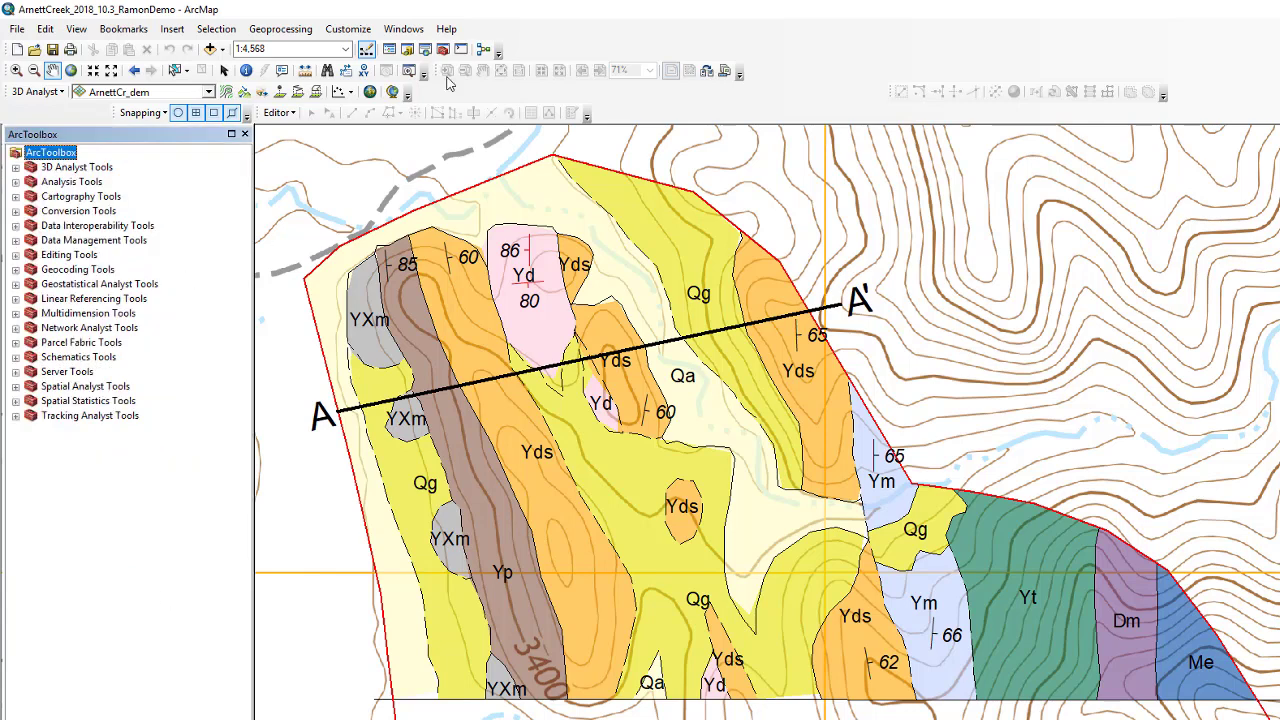
Add Cross Section Tools 10.2.tbx to ArcToolbox from the geologiccrosssectiontbx folder under the home folder's _downloads\Cross-Section-master
right_click(120, 524)
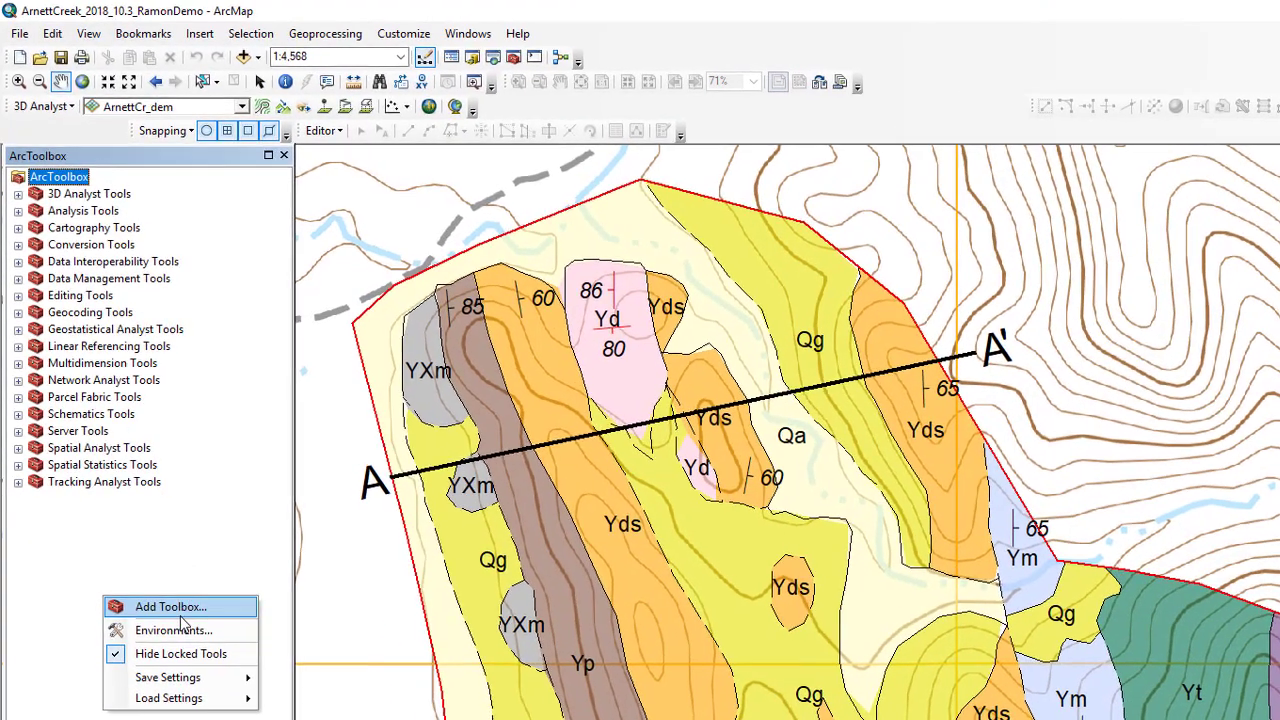
left_click(158, 538)
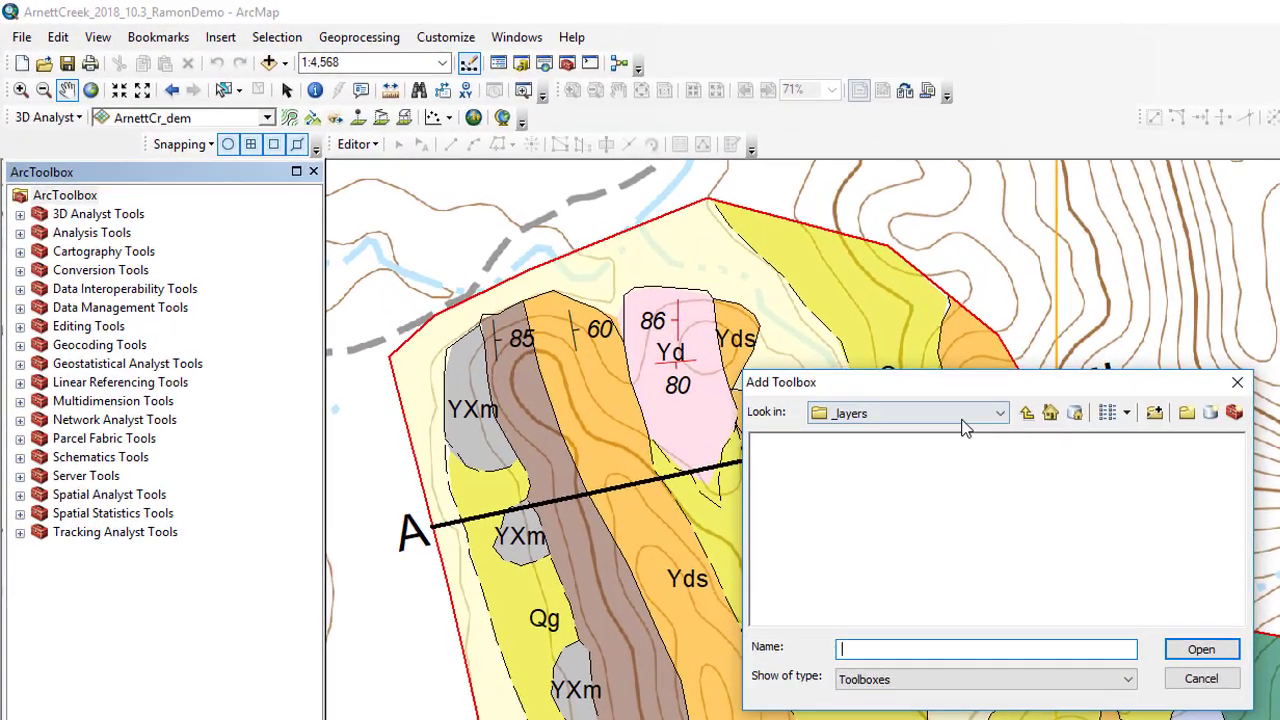
left_click(877, 377)
scroll(965, 430, "up", 3)
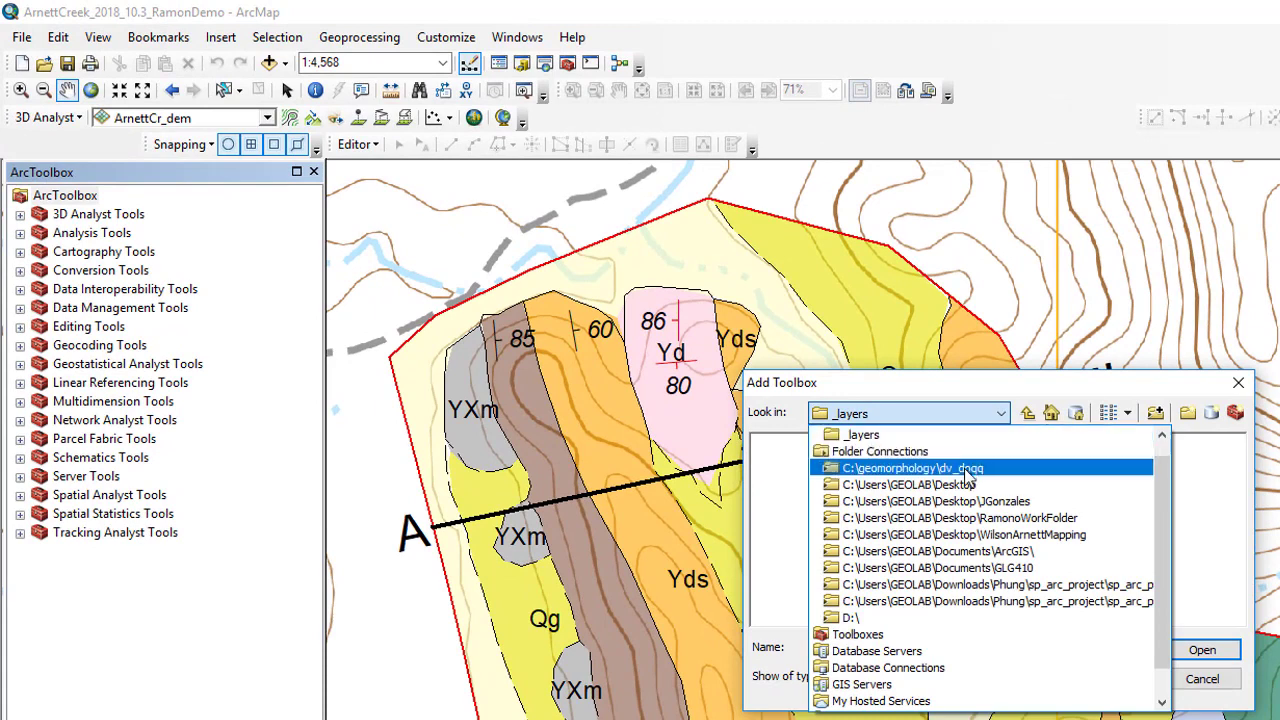
scroll(975, 440, "up", 1)
left_click(950, 436)
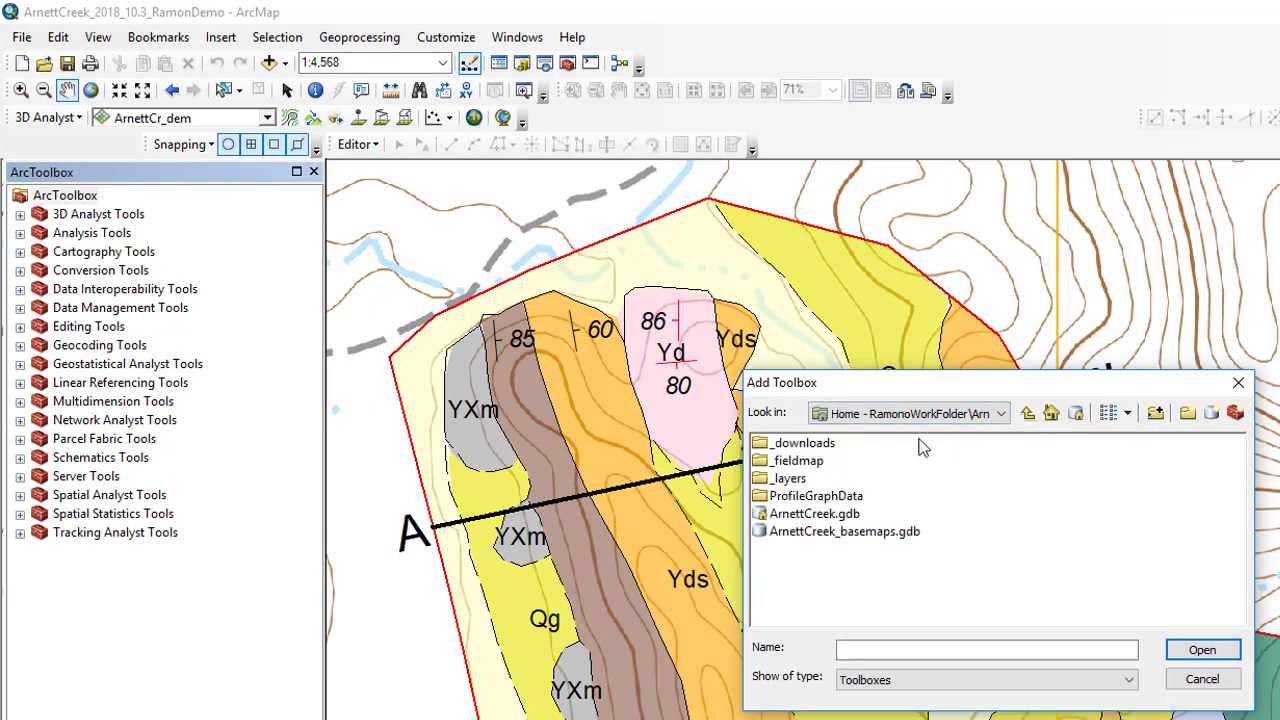
double_click(776, 443)
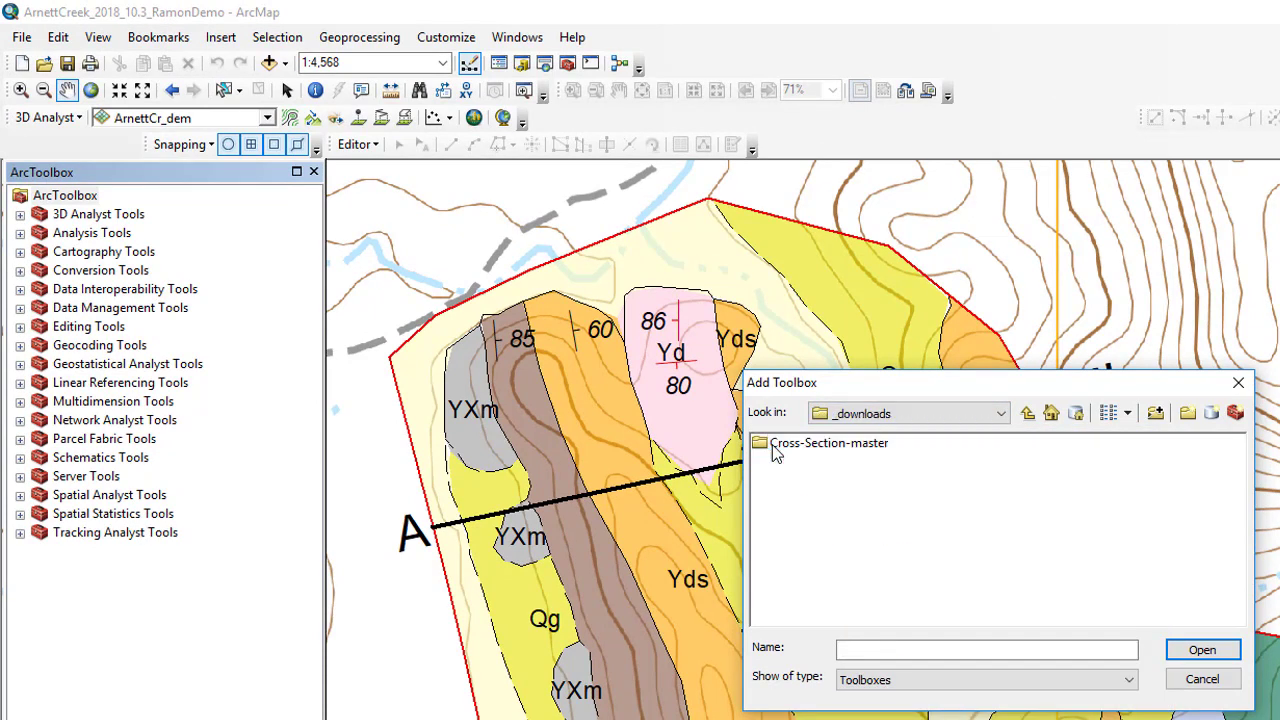
double_click(776, 443)
left_click(776, 443)
double_click(776, 448)
left_click(776, 448)
double_click(777, 448)
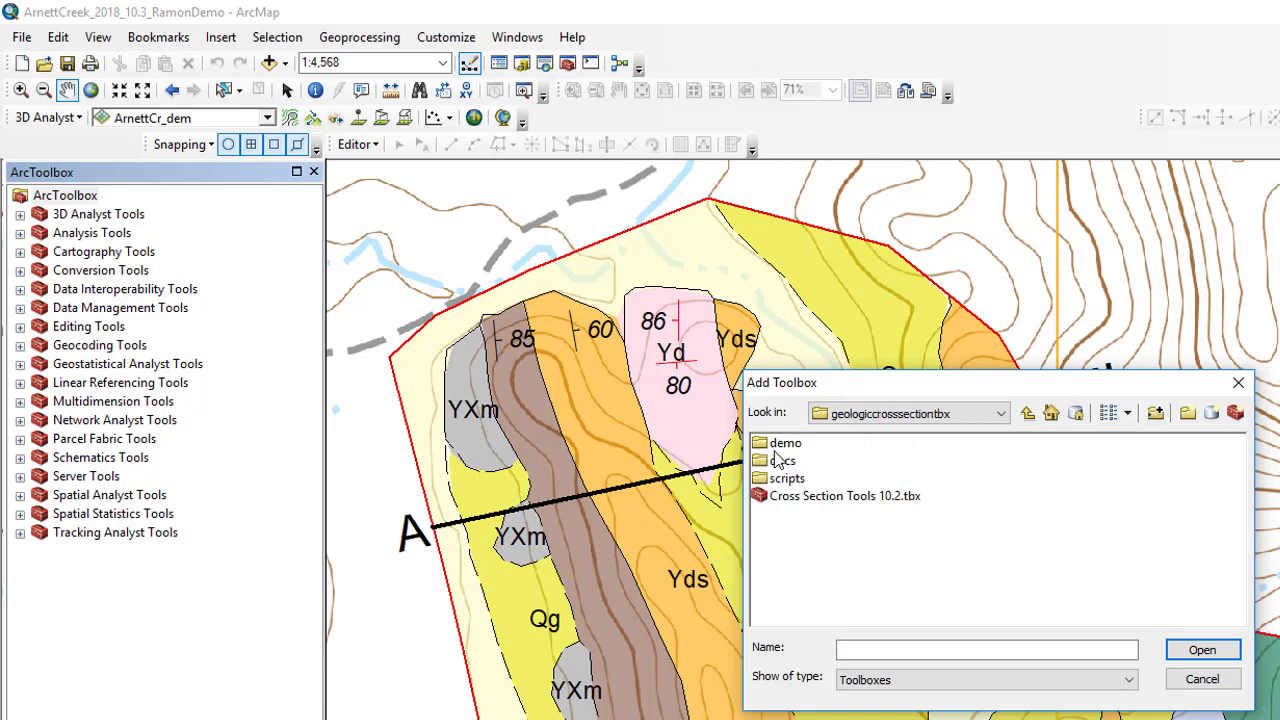
left_click(797, 498)
left_click(1203, 651)
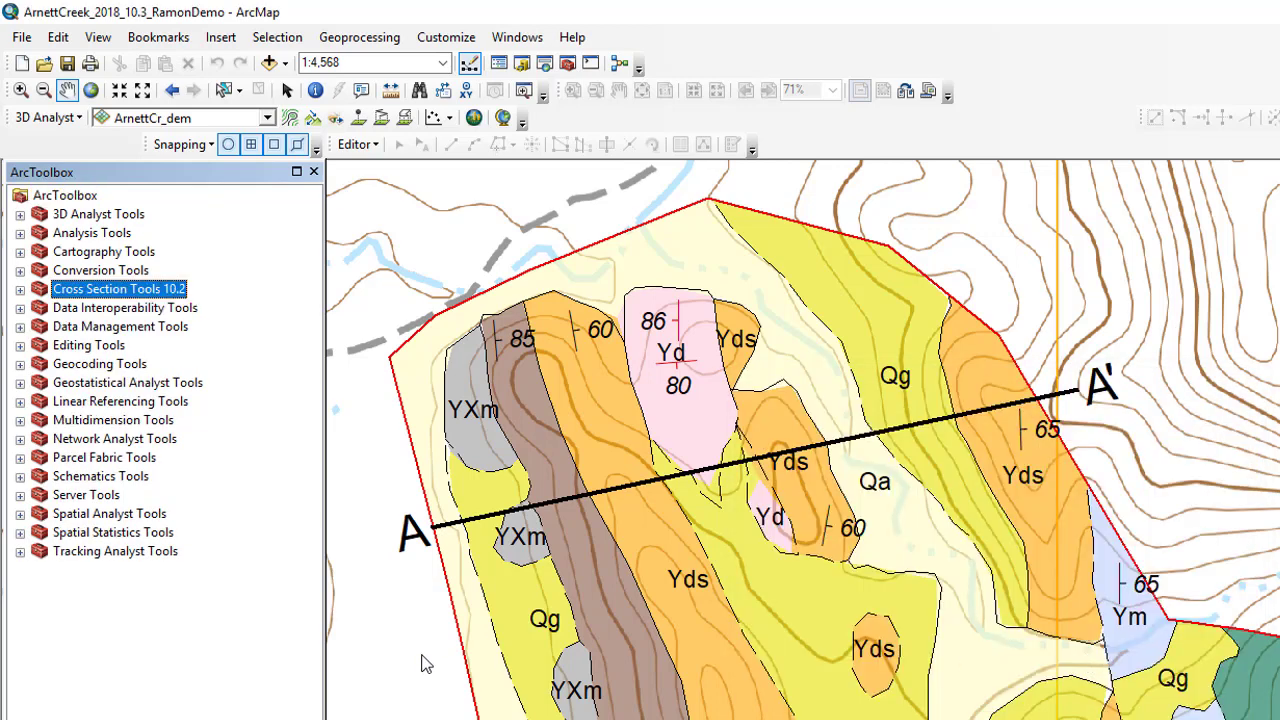
In Create segmented surface profile, set XSectionA as the cross section line, ArnettCr_dem as the DEM and MapUnitPolys as the geology polygon layer
left_click(20, 289)
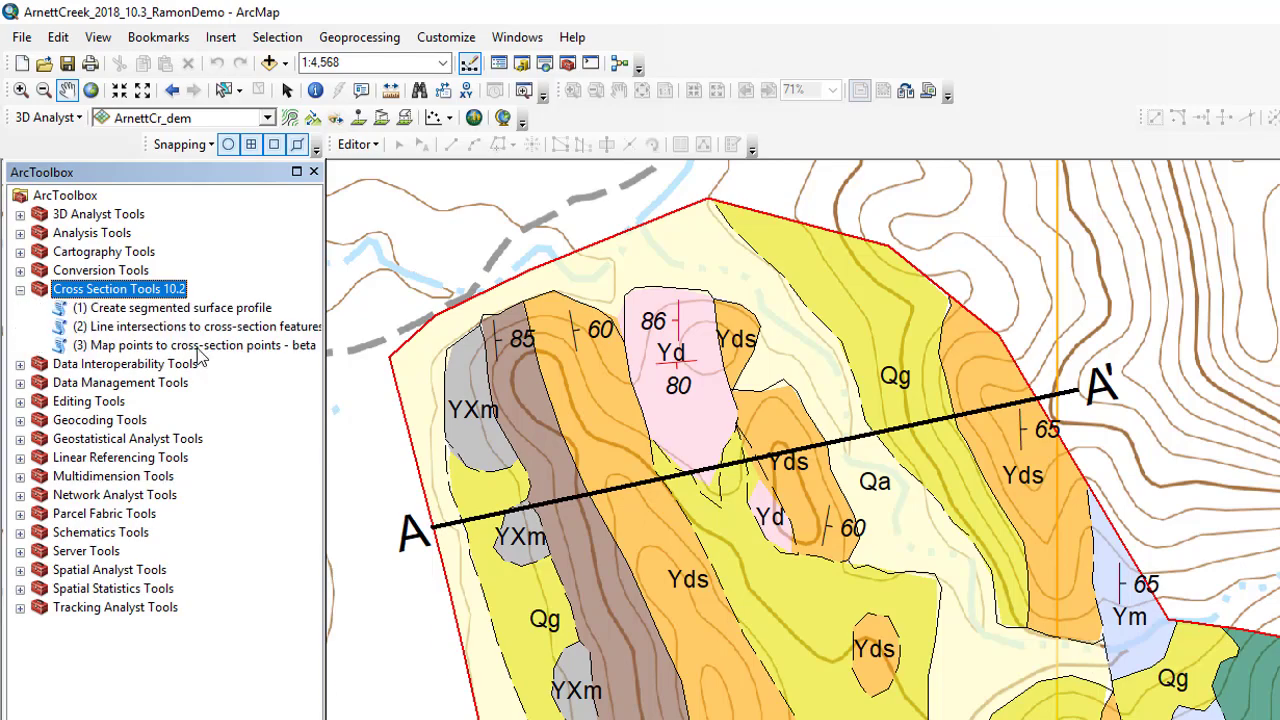
double_click(162, 308)
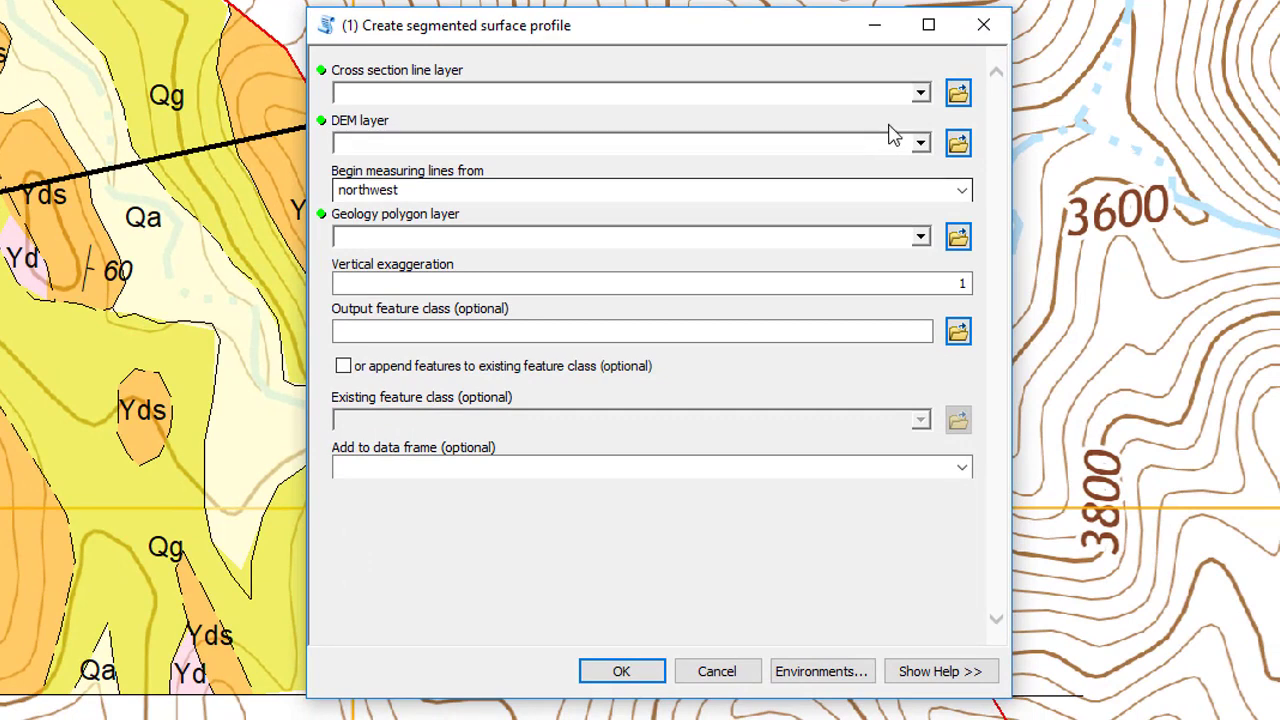
left_click(922, 93)
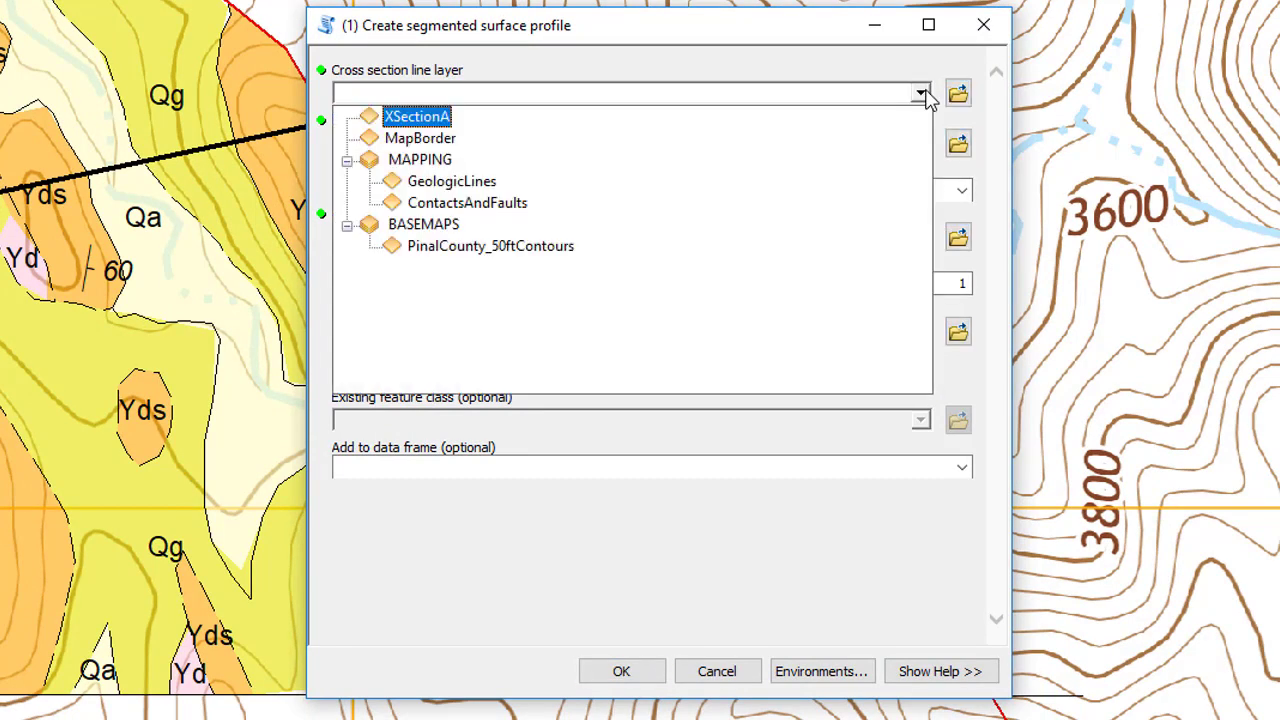
left_click(425, 122)
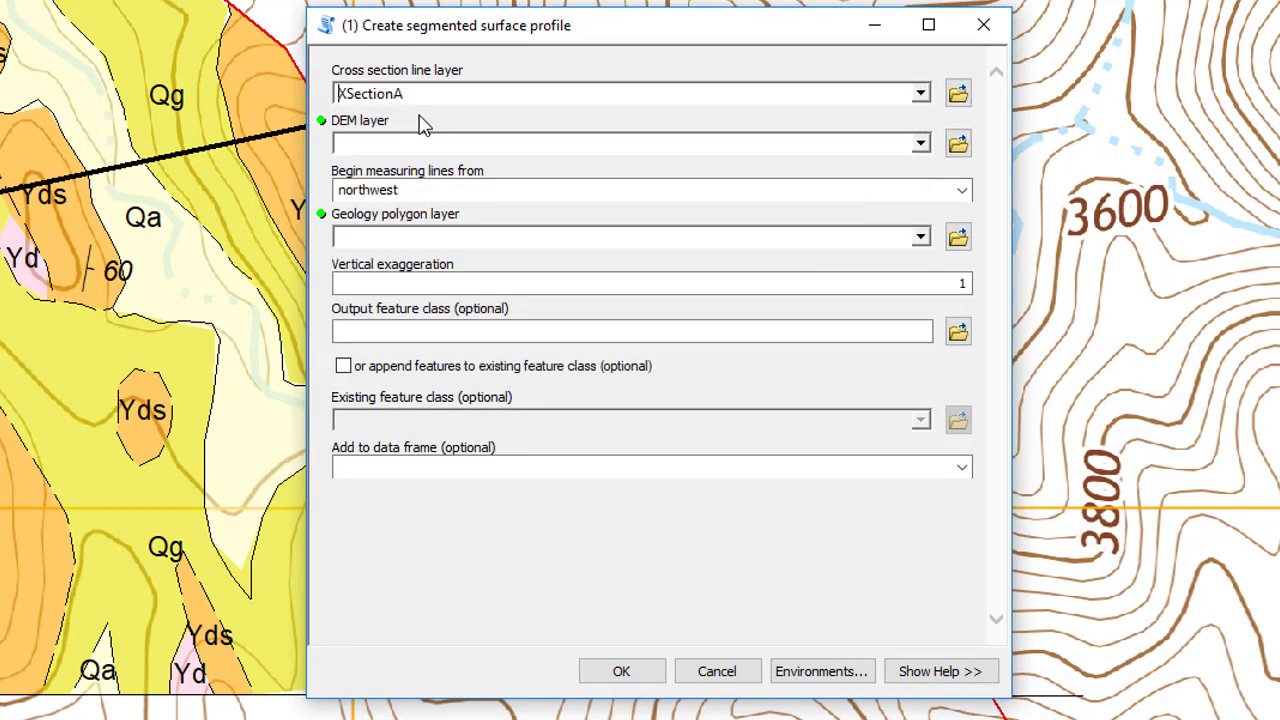
left_click(920, 142)
left_click(451, 232)
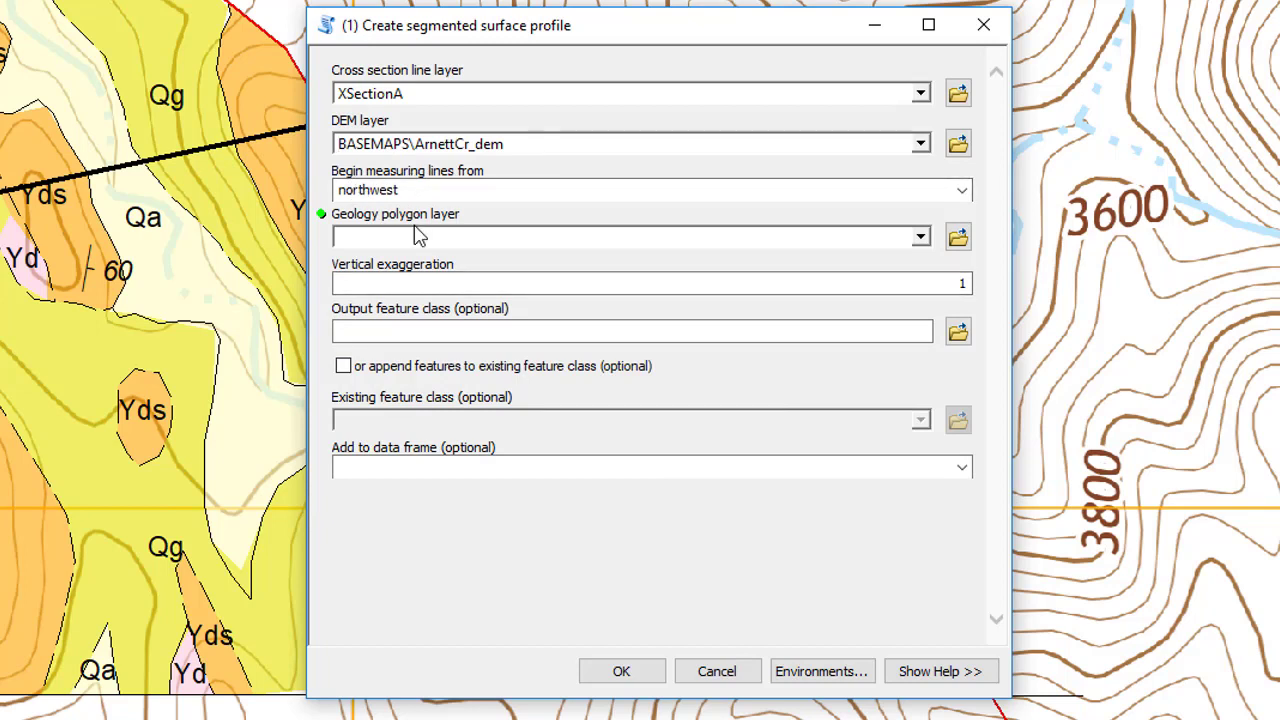
left_click(920, 237)
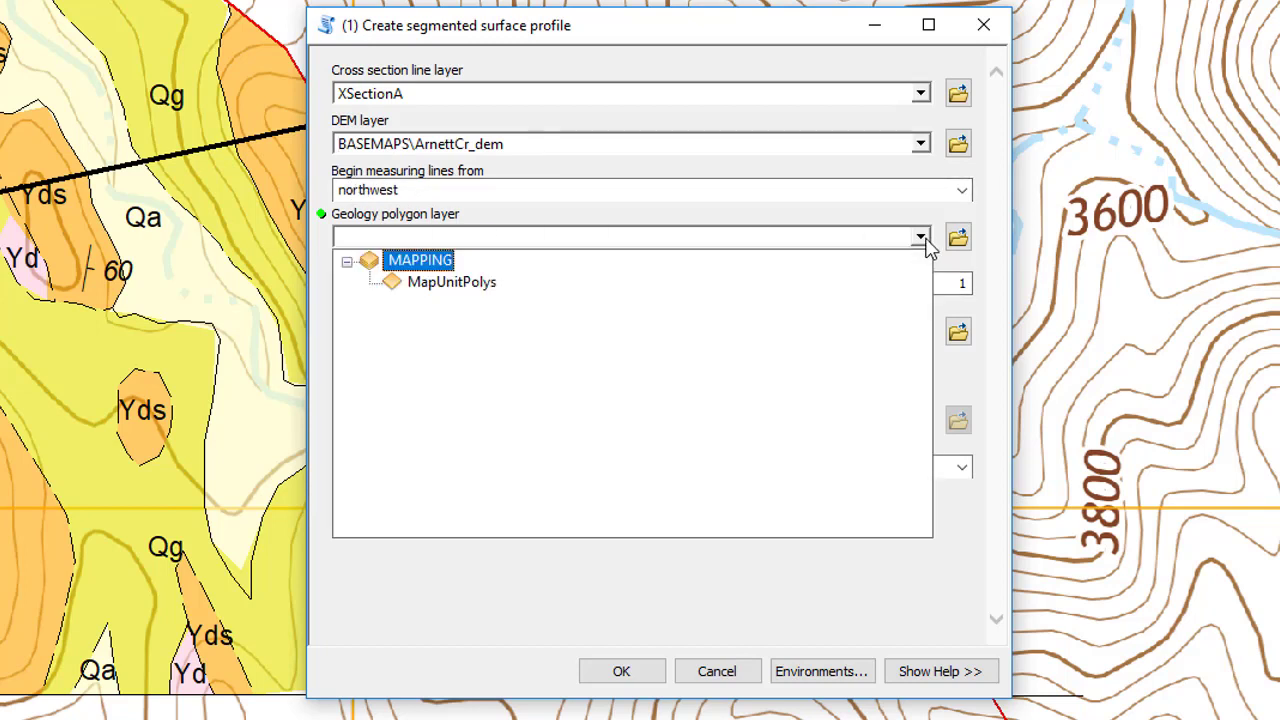
left_click(466, 291)
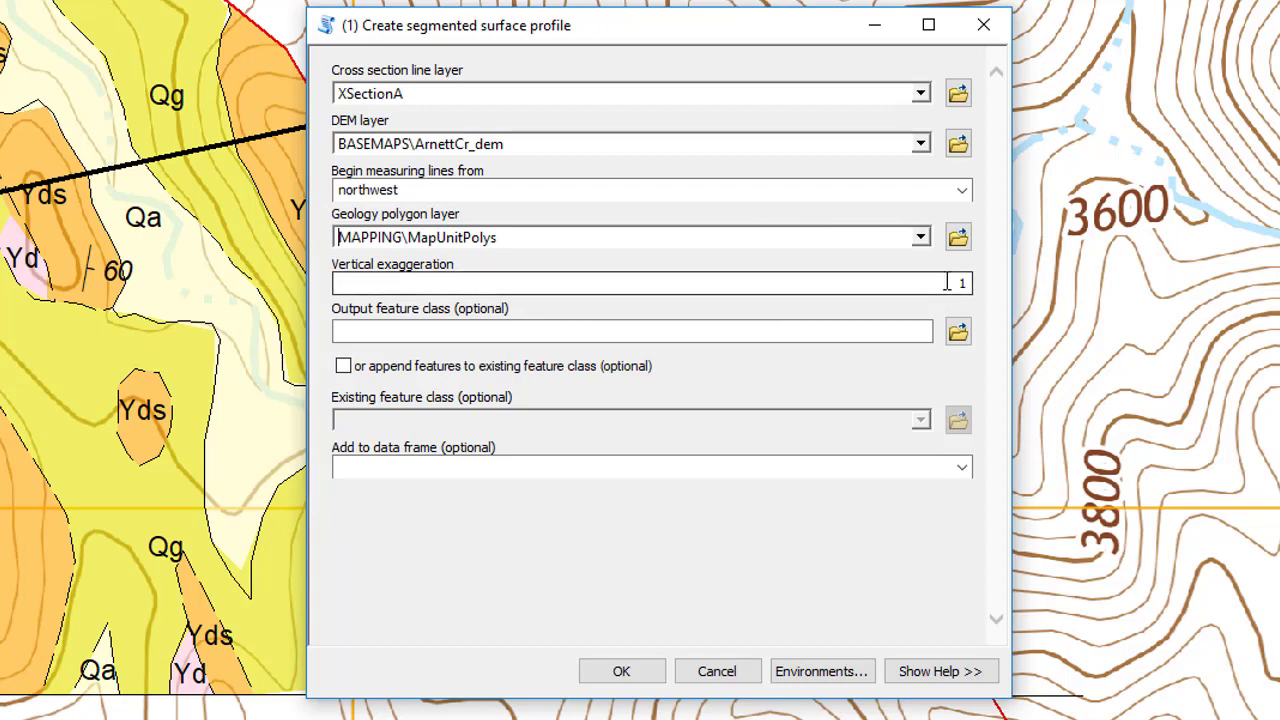
Set the output feature class to csa_segline2 in the CrossSectionA feature dataset of ArnettCreek.gdb
left_click(962, 336)
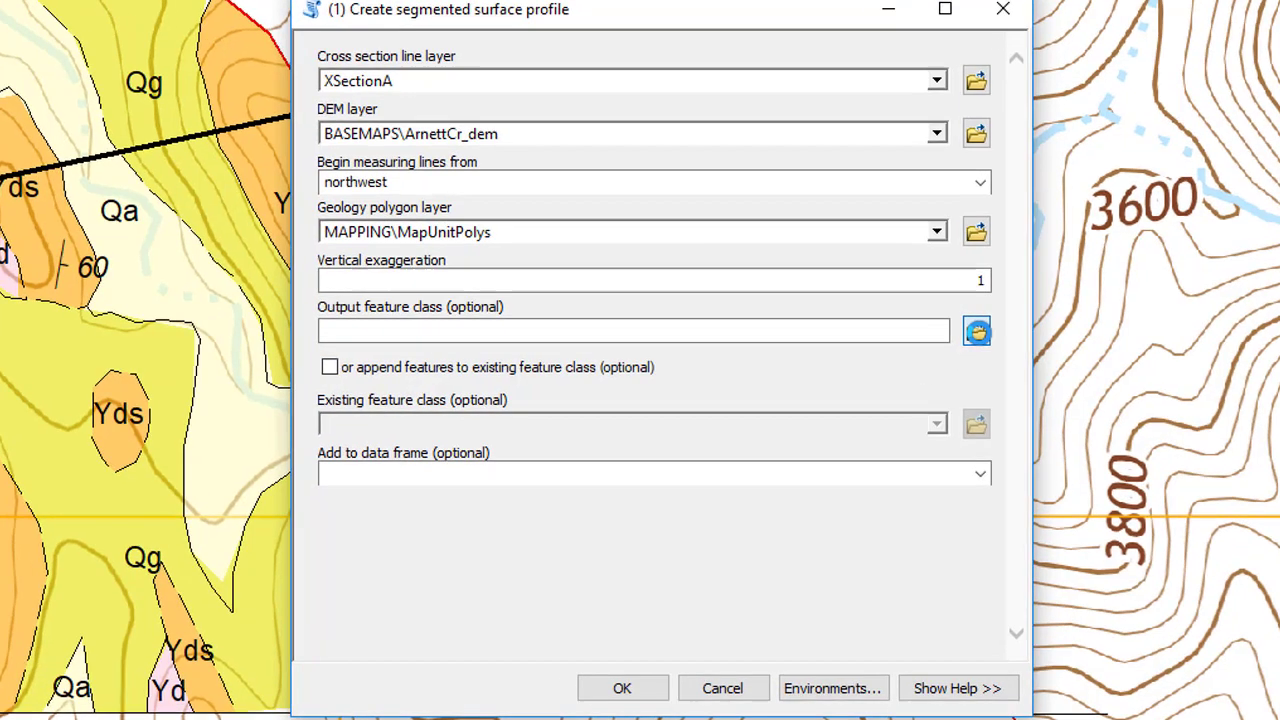
left_click(592, 460)
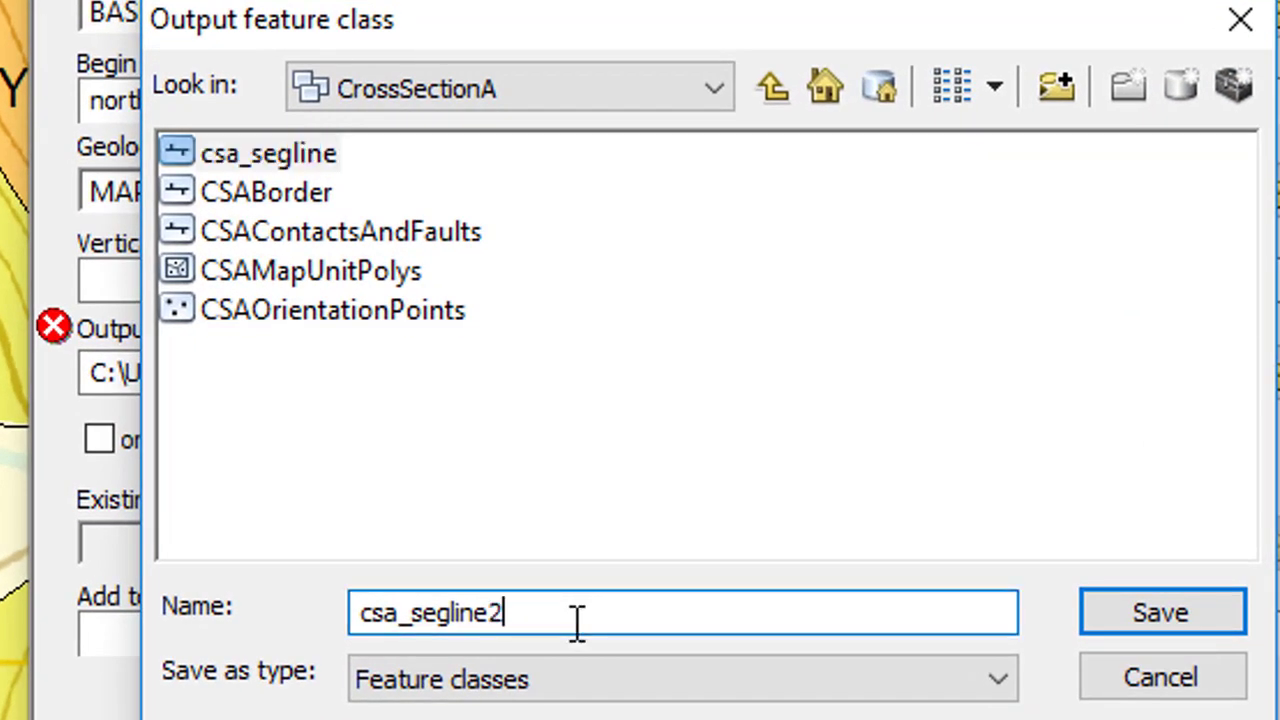
type("2")
left_click(1162, 613)
Set the profile to be added to the Cross Section A Layers data frame and run Create segmented surface profile
scroll(657, 686, "down", 1)
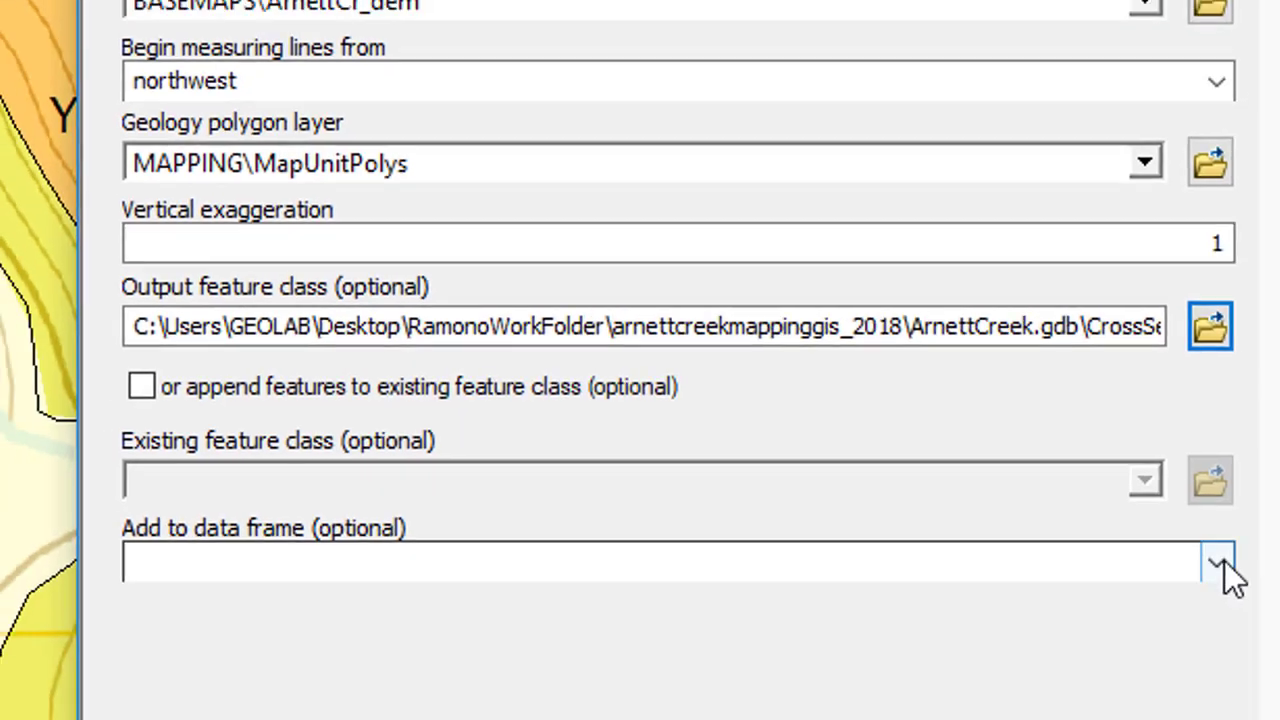
left_click(1226, 580)
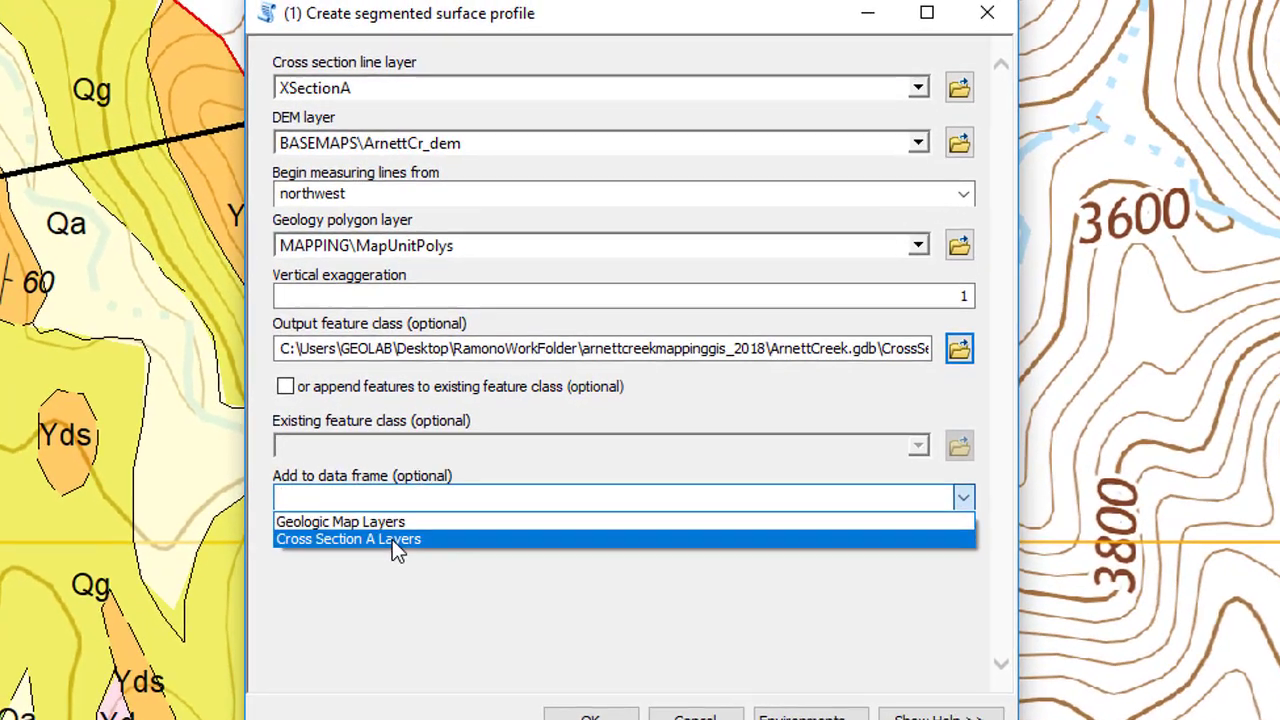
left_click(385, 535)
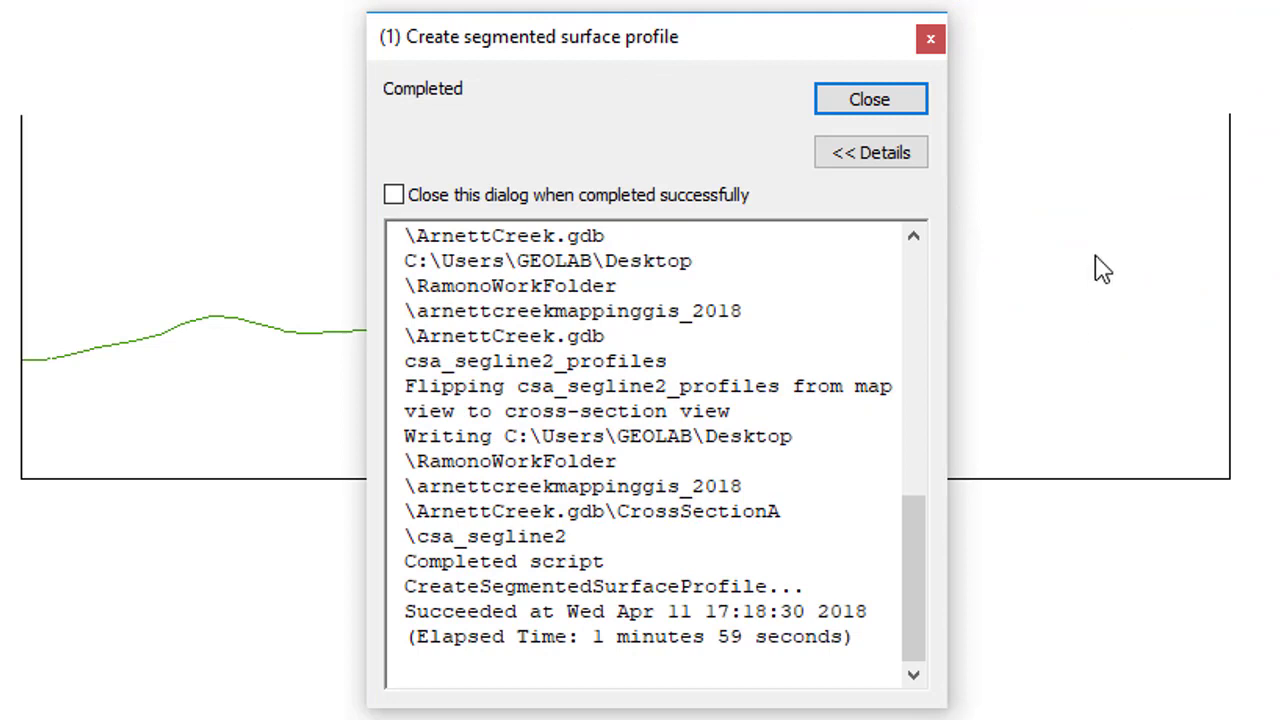
left_click(870, 100)
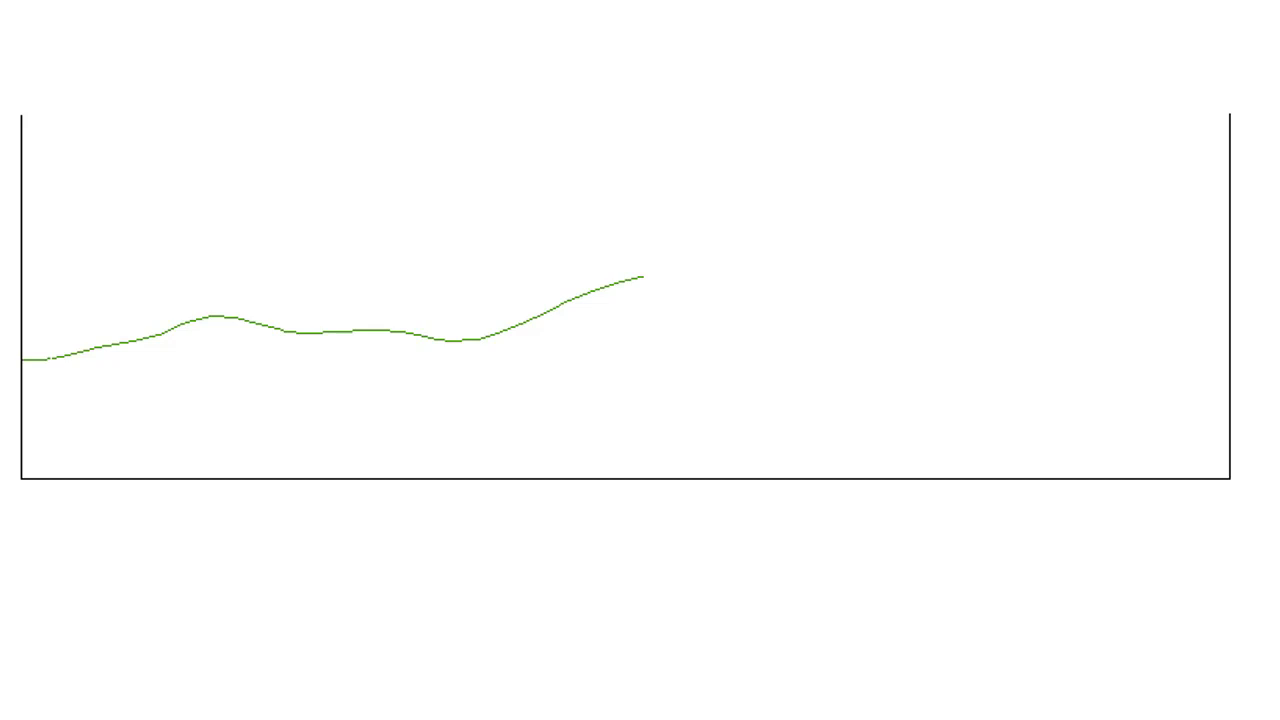
Choose csa_segline.lyr from the home folder's _layers folder as the symbology import source for the csa_segline2 layer
right_click(228, 340)
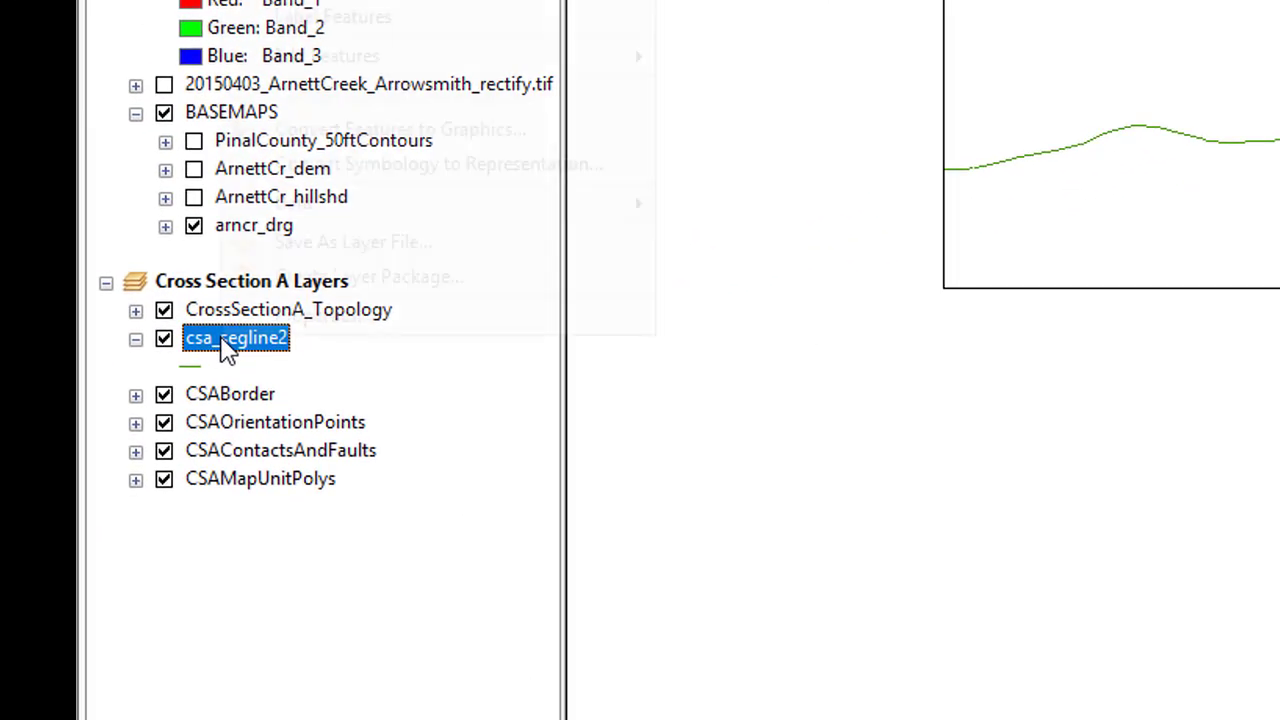
left_click(322, 316)
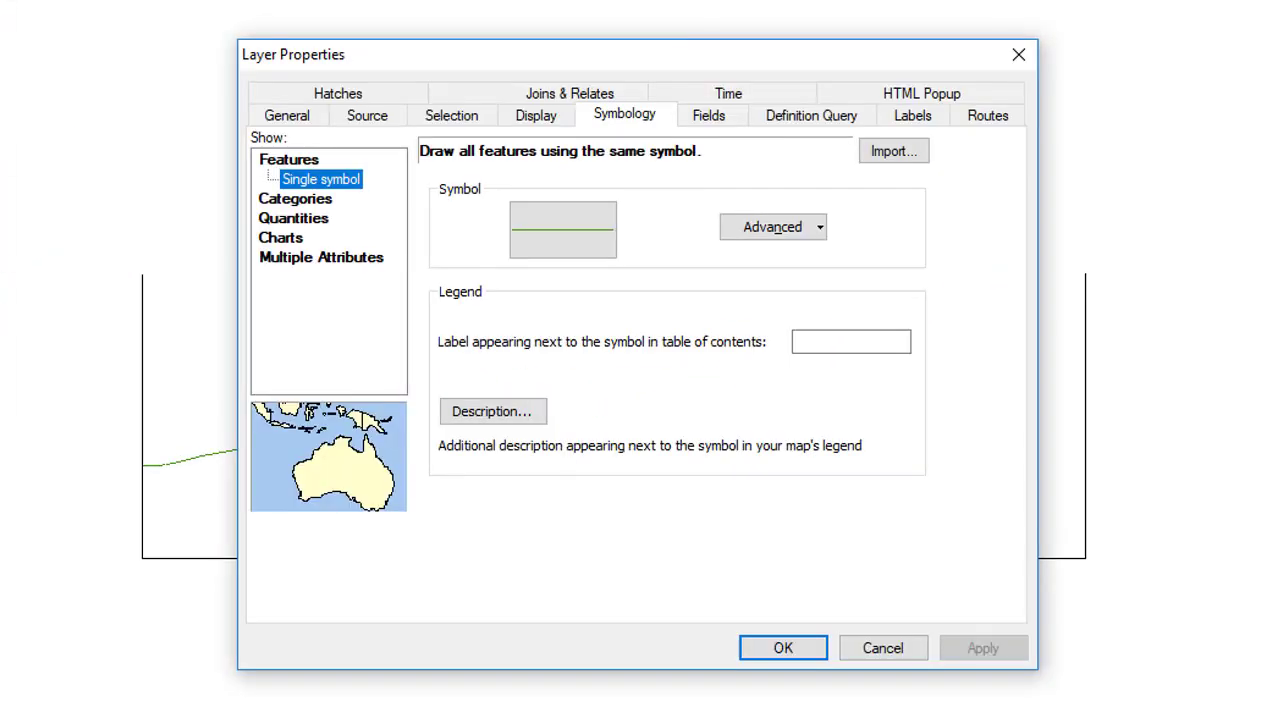
left_click(650, 118)
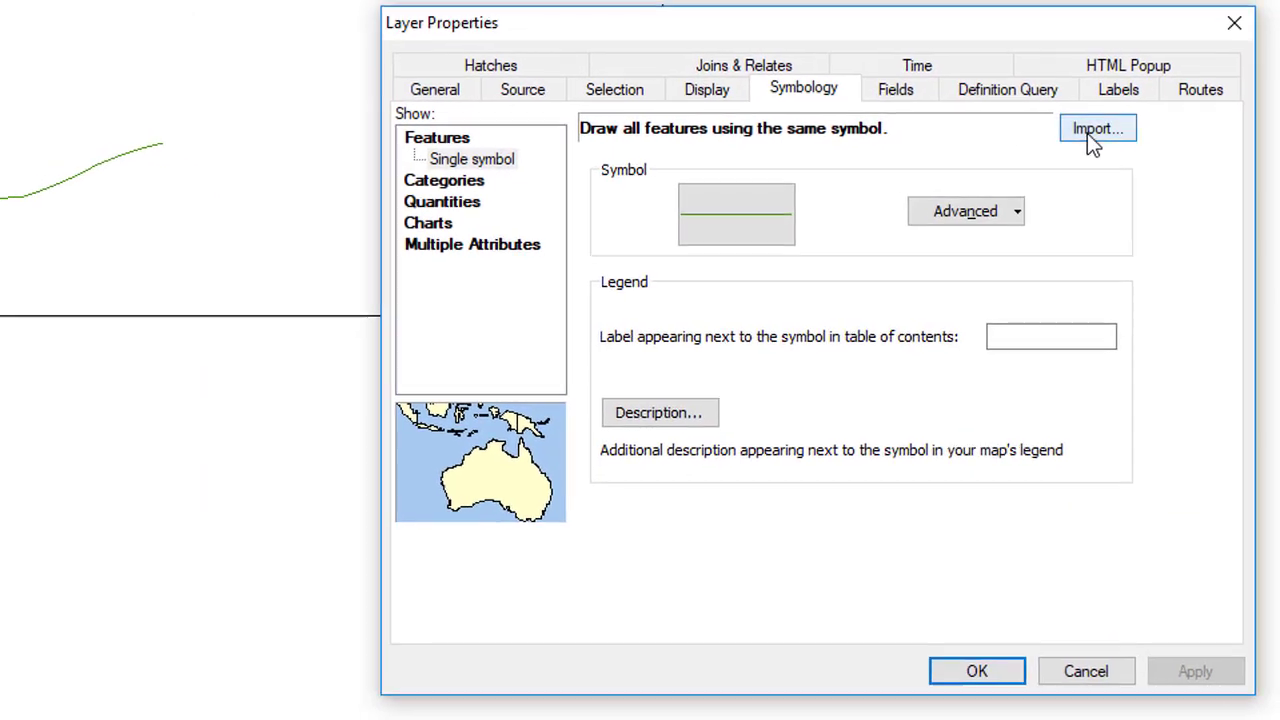
left_click(1095, 133)
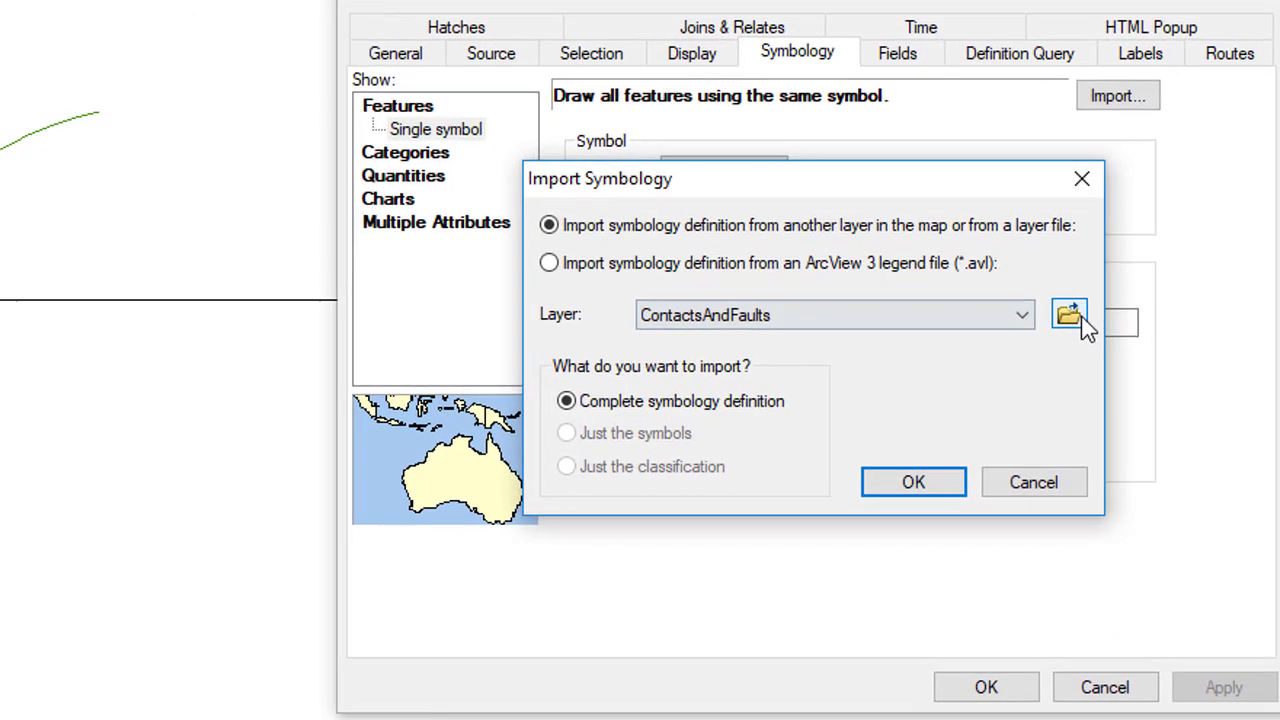
left_click(1058, 331)
left_click(725, 161)
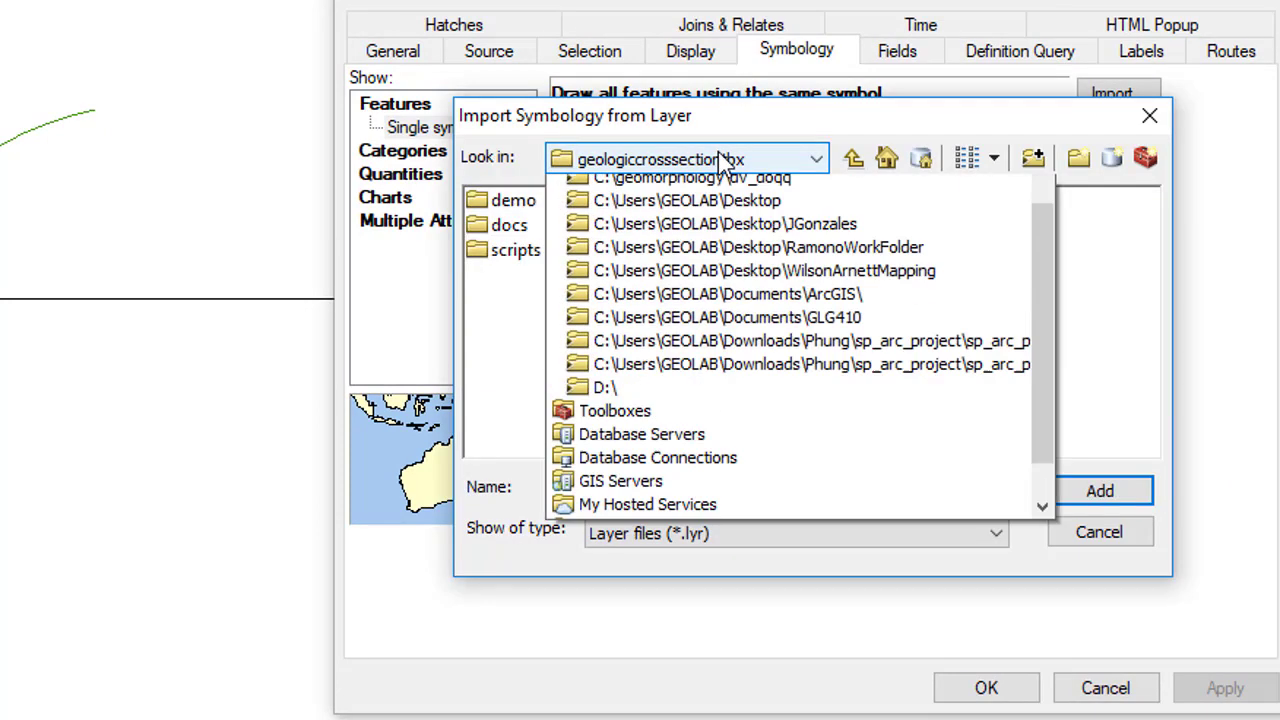
scroll(787, 200, "up", 4)
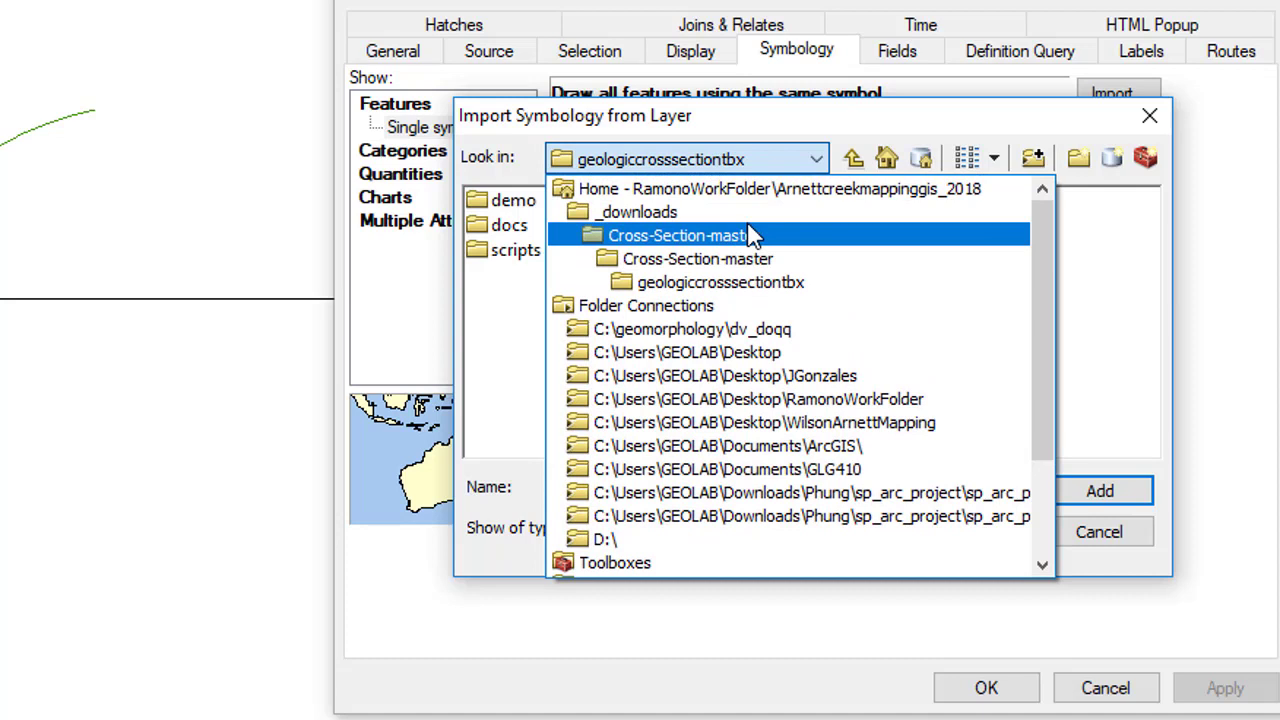
left_click(813, 188)
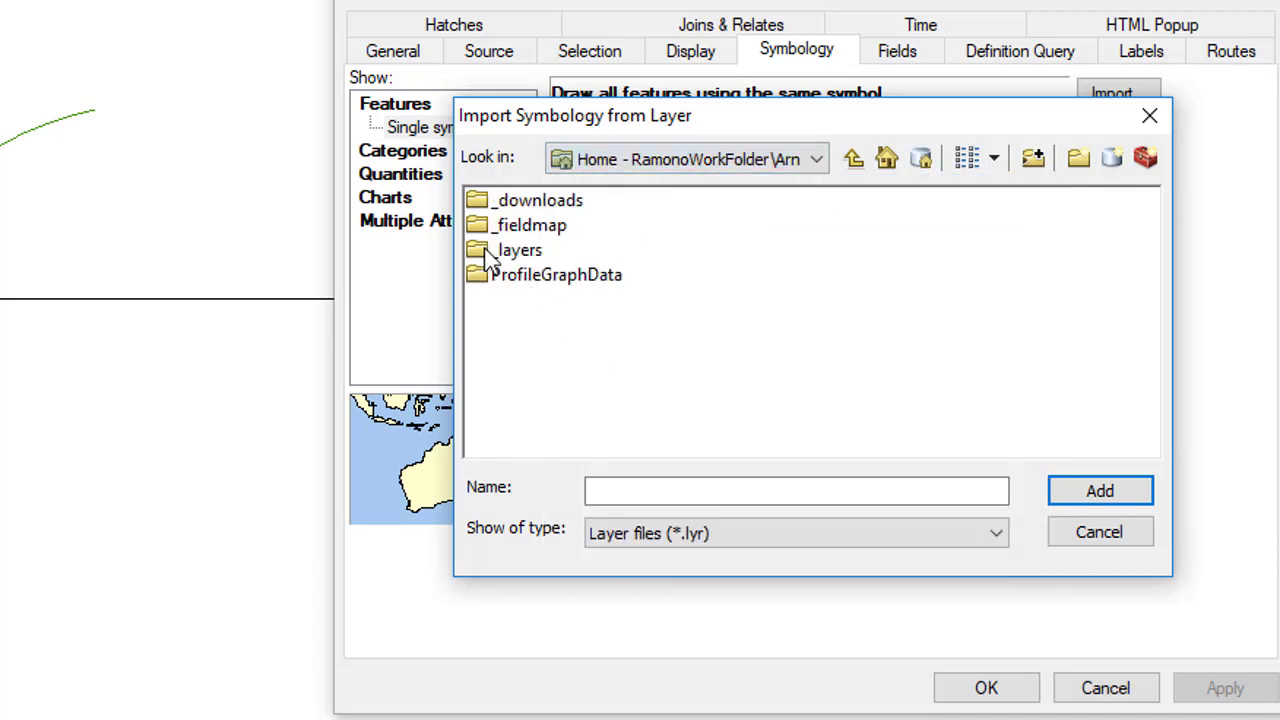
double_click(515, 250)
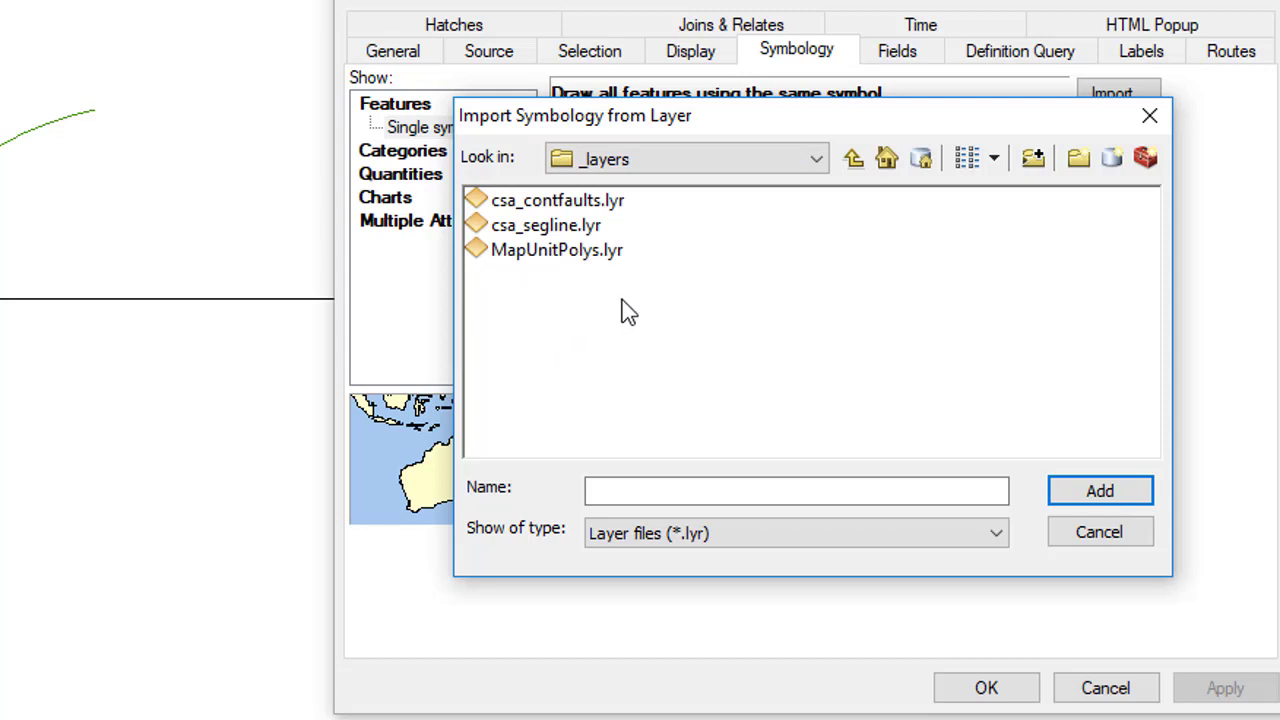
left_click(540, 226)
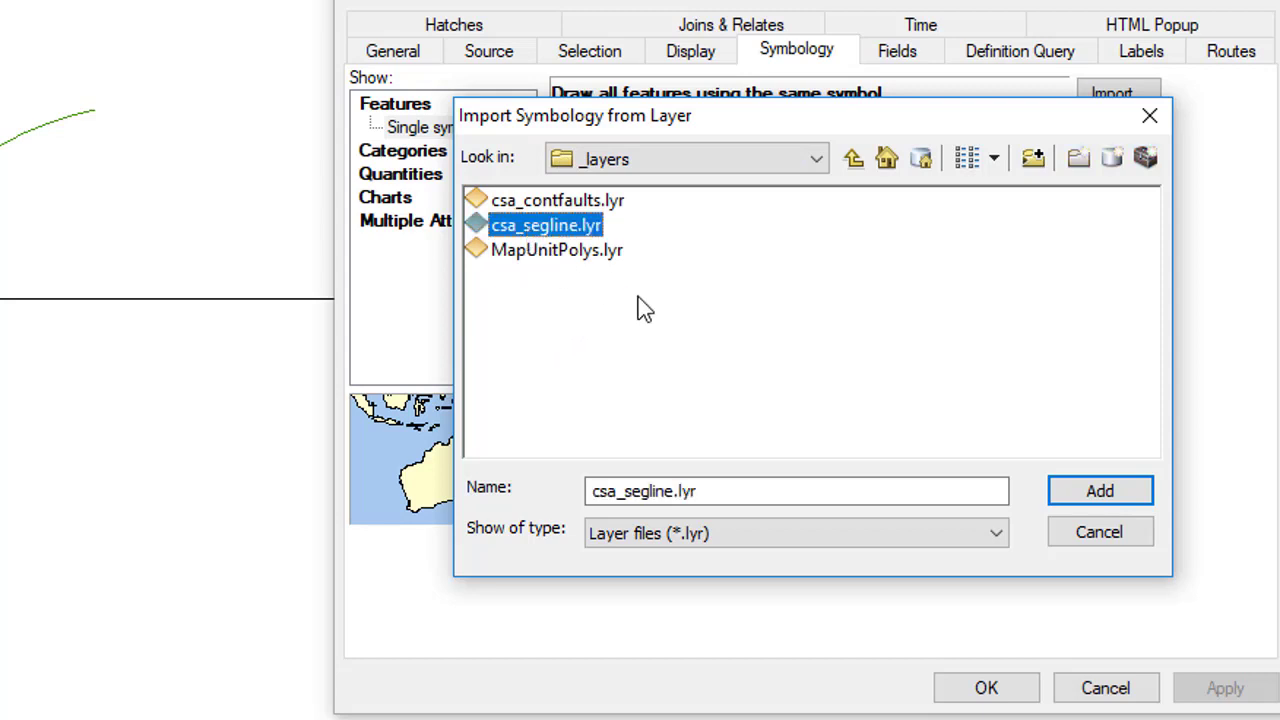
left_click(1086, 498)
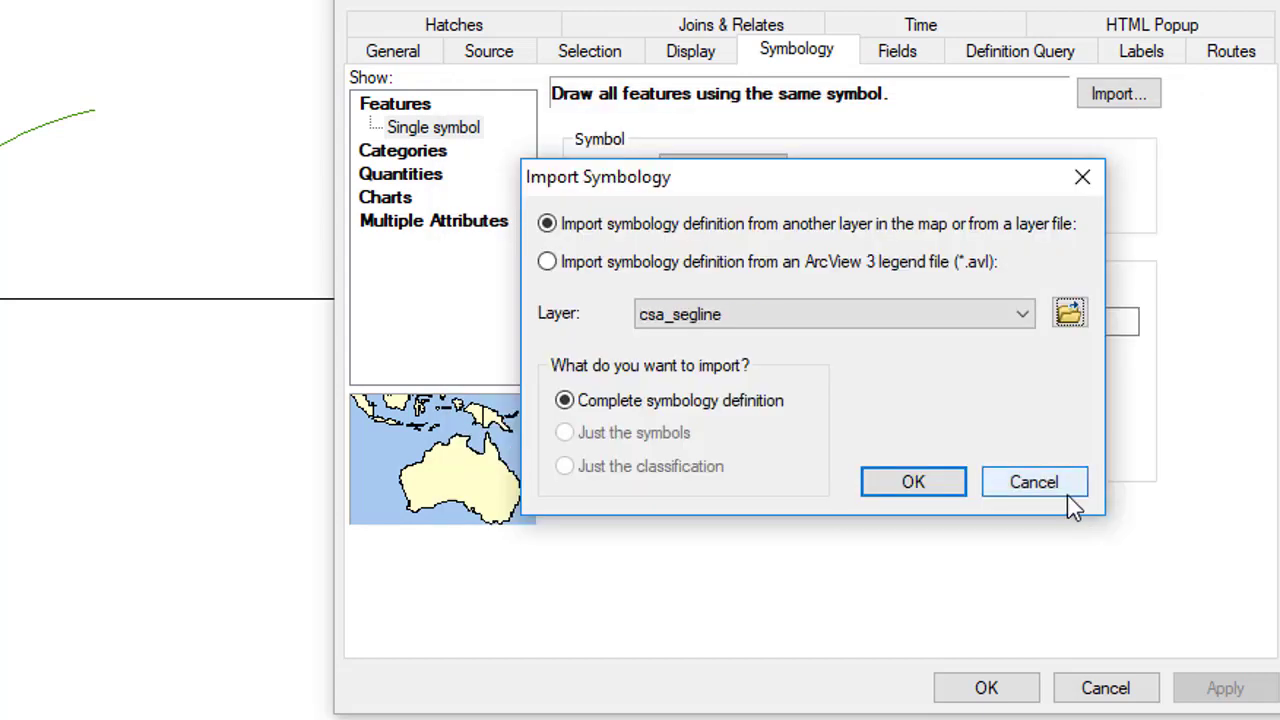
Import the complete symbology definition matched on the MapUnit field and apply it to the csa_segline2 profile
left_click(913, 483)
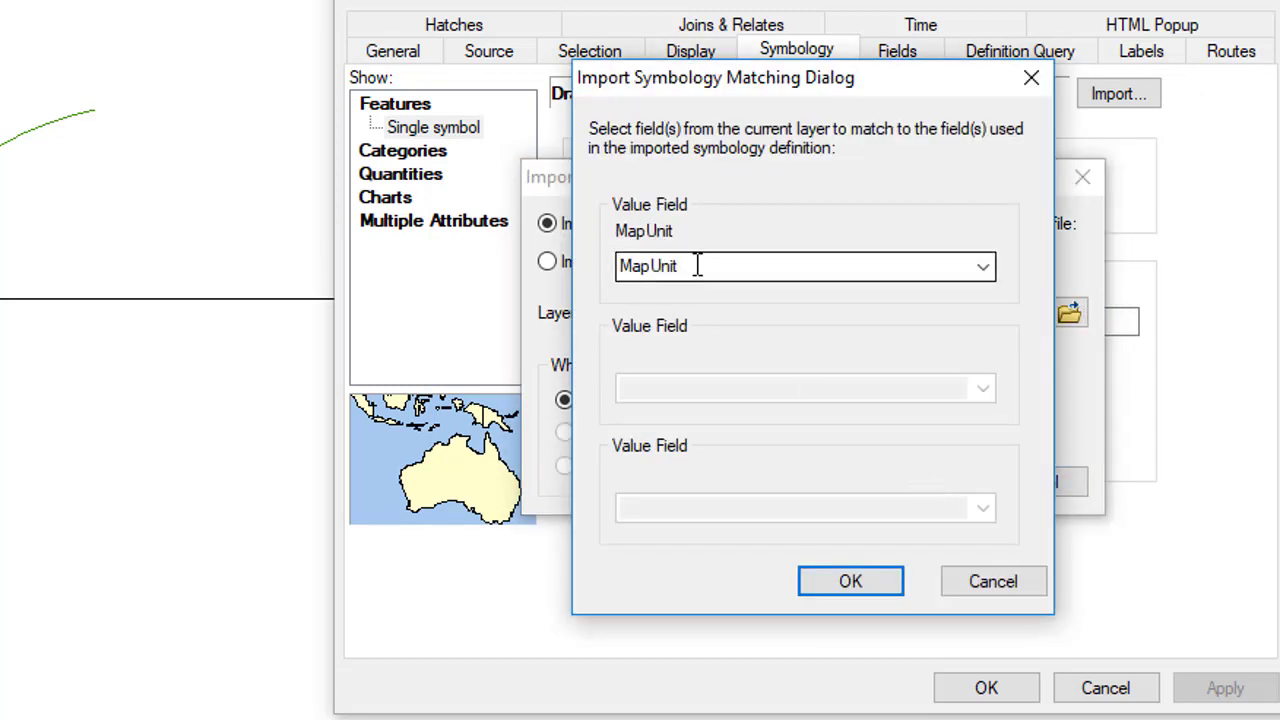
left_click(848, 586)
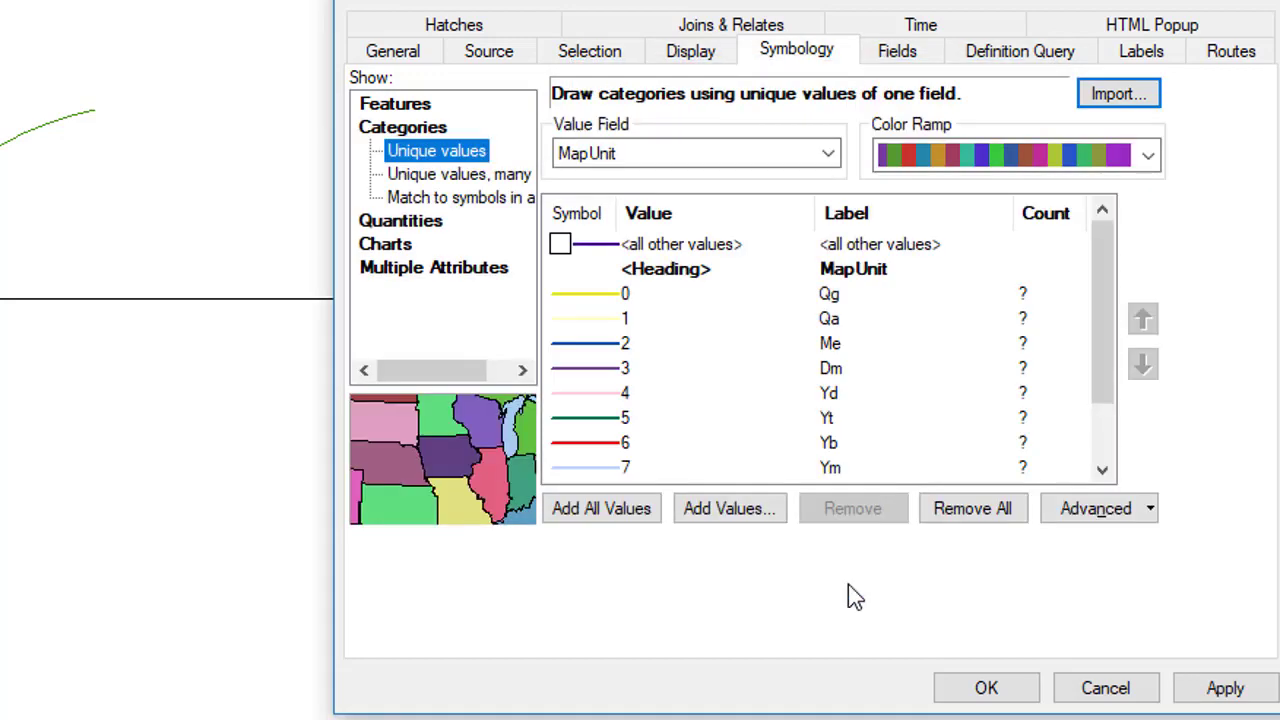
left_click(1008, 692)
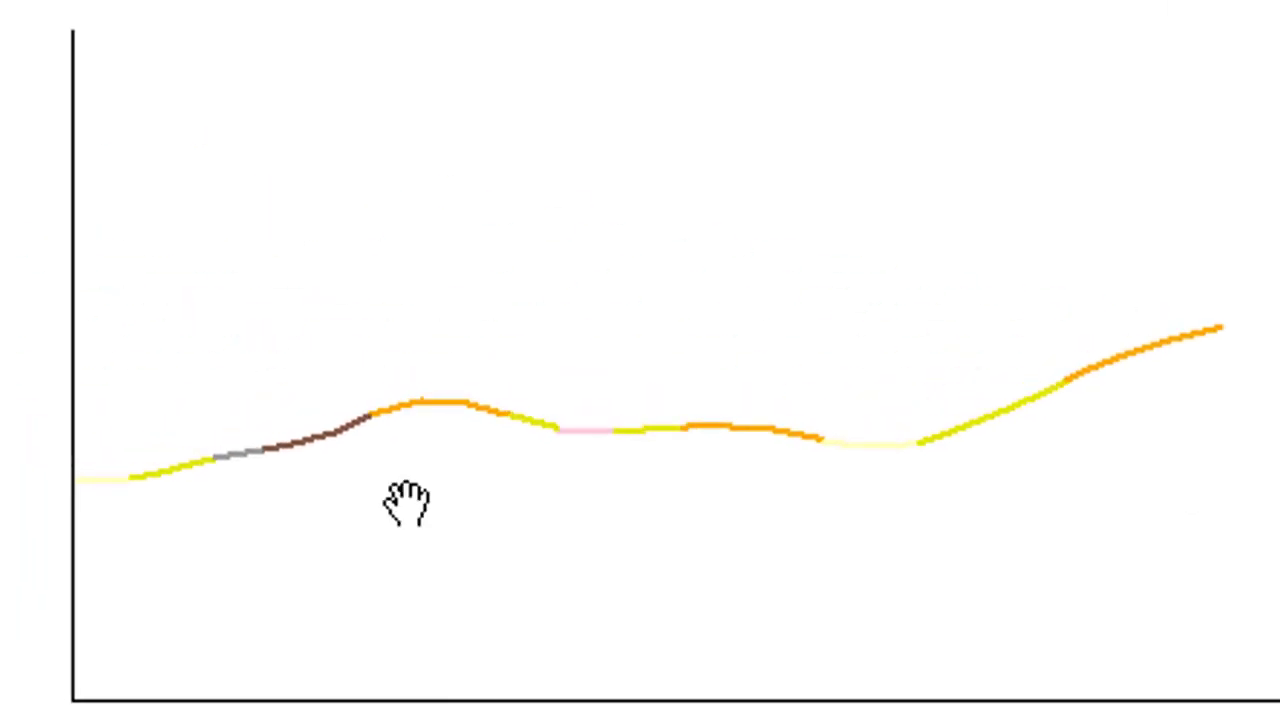